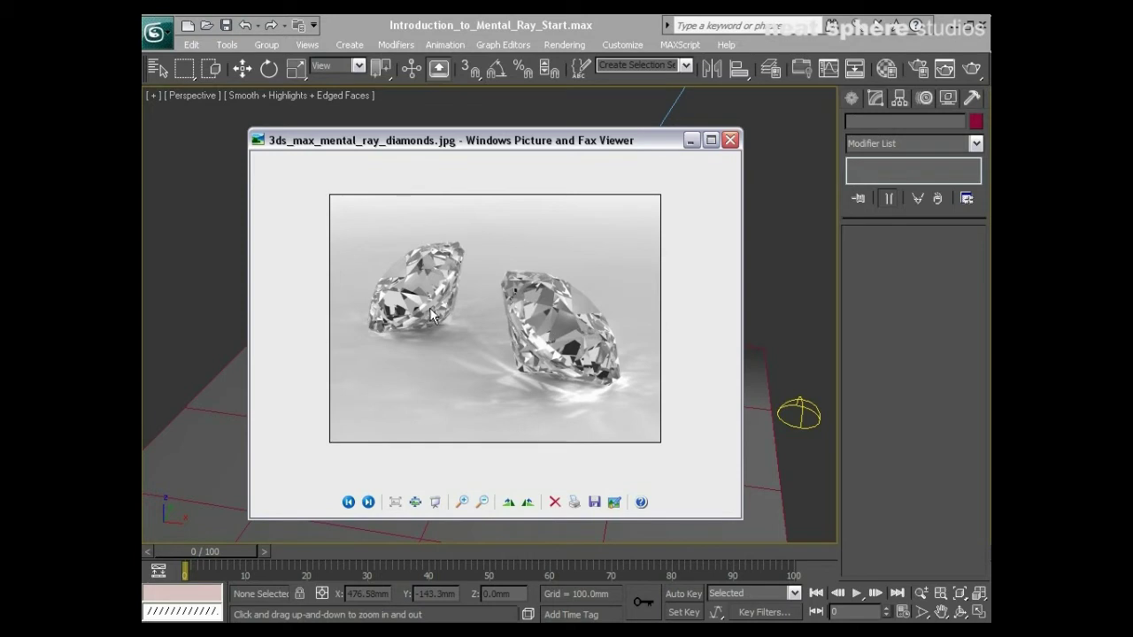
- Page through the bathroom and snowy cabin (coverlg.jpg) example renders, then close Picture and Fax Viewer
left_click(368, 502)
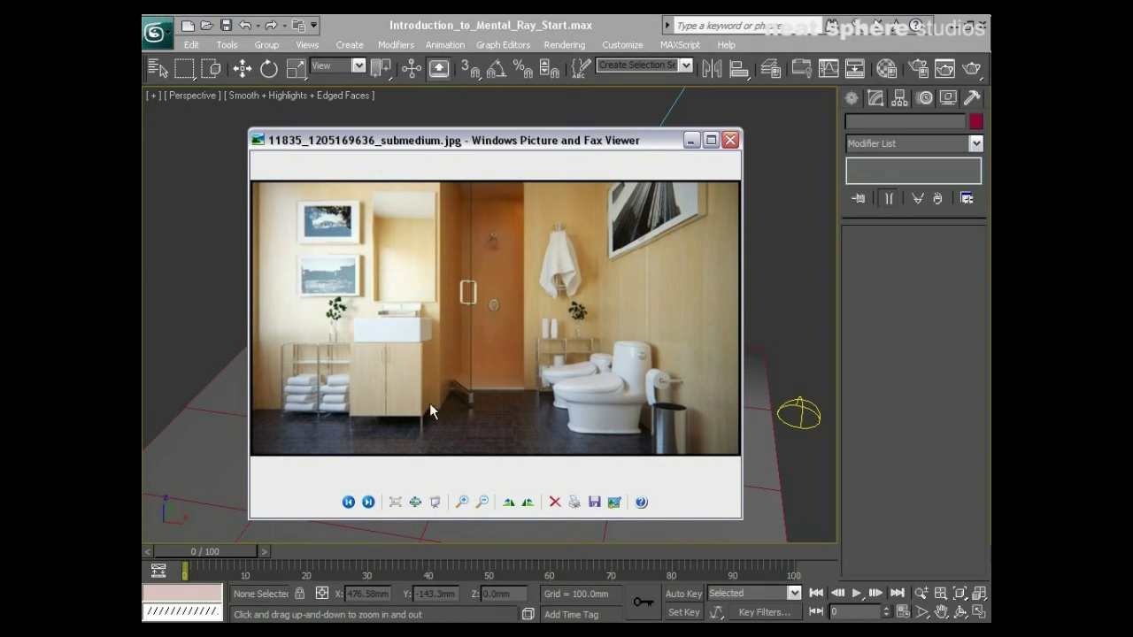
left_click(369, 502)
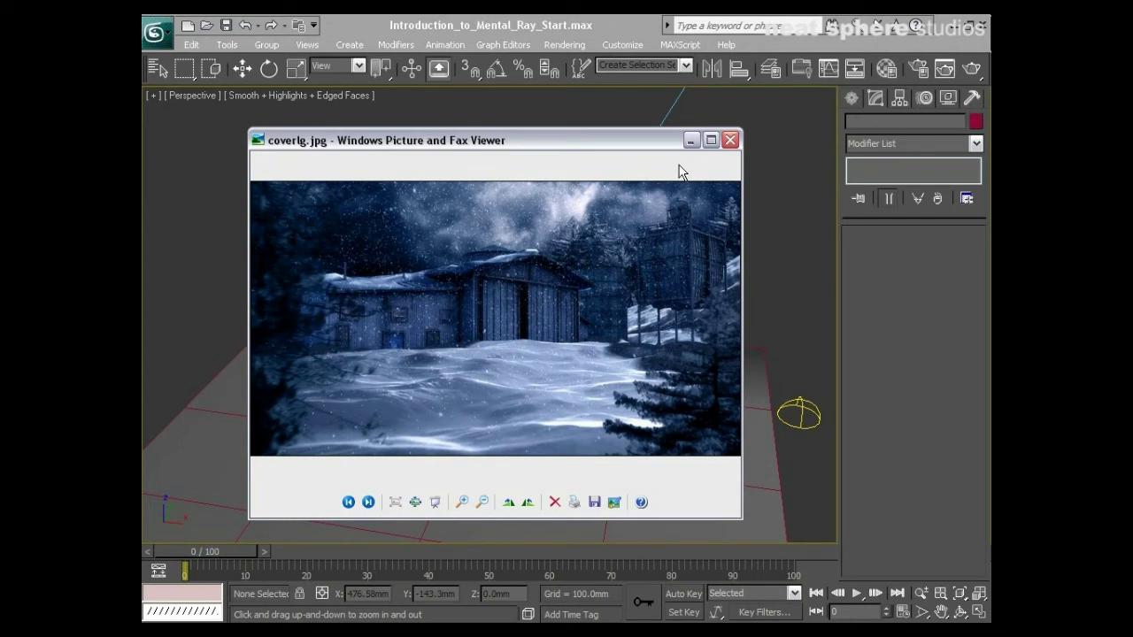
left_click(730, 140)
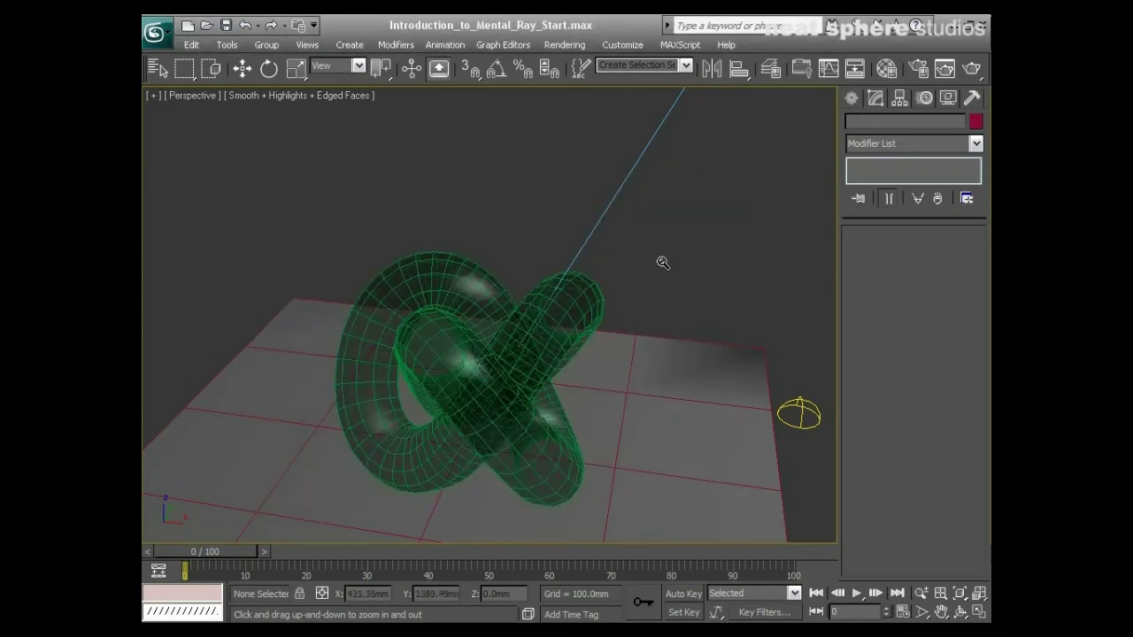
- Zoom out, recentre and tighten the Perspective view around the torus knot, grid plane and light
scroll(577, 151, "down", 6)
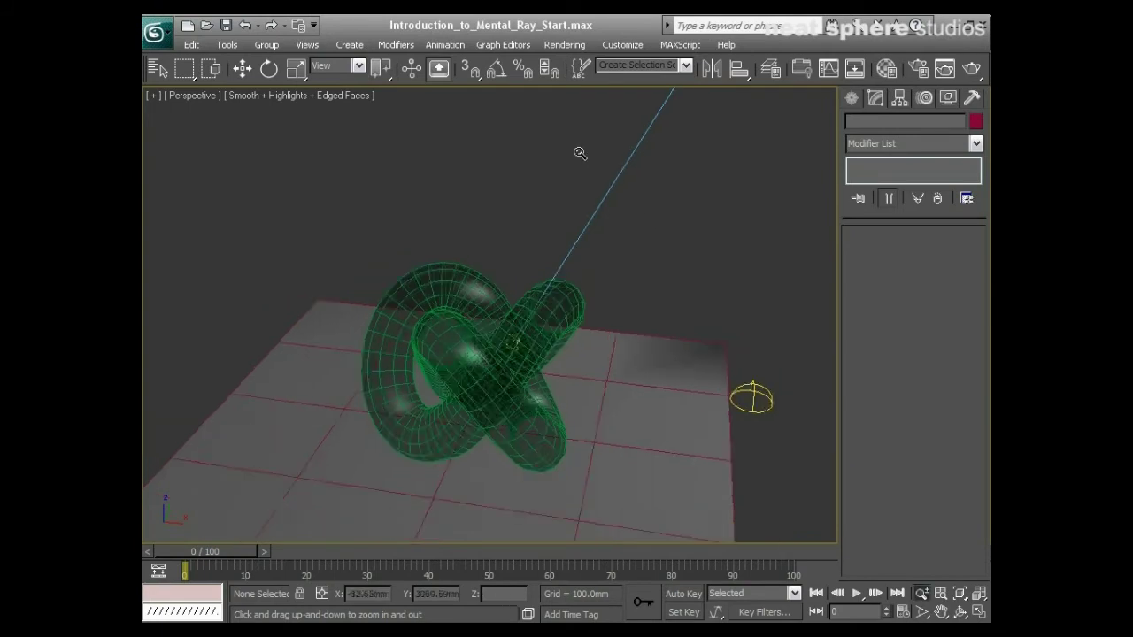
mouse_move(623, 222)
middle_mouse_down()
mouse_move(529, 362)
mouse_move(536, 372)
mouse_move(633, 207)
middle_mouse_up()
left_click_drag(567, 435, 460, 341)
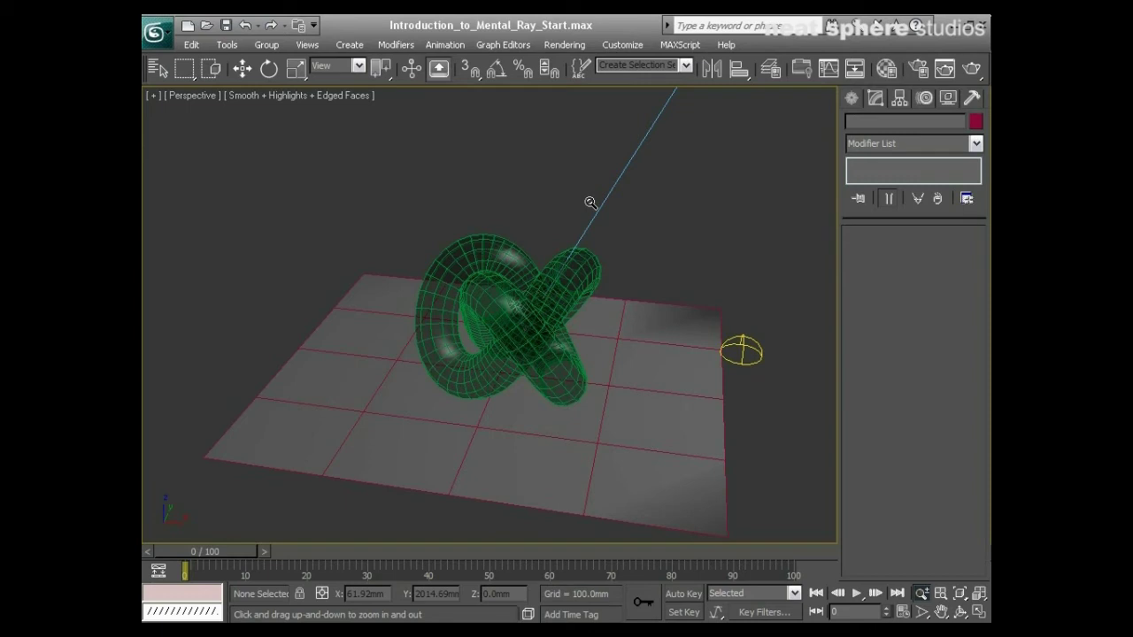
- Open Render Setup, collapse the Final Gather and Common Parameters rollouts, and move the window aside
left_click(918, 70)
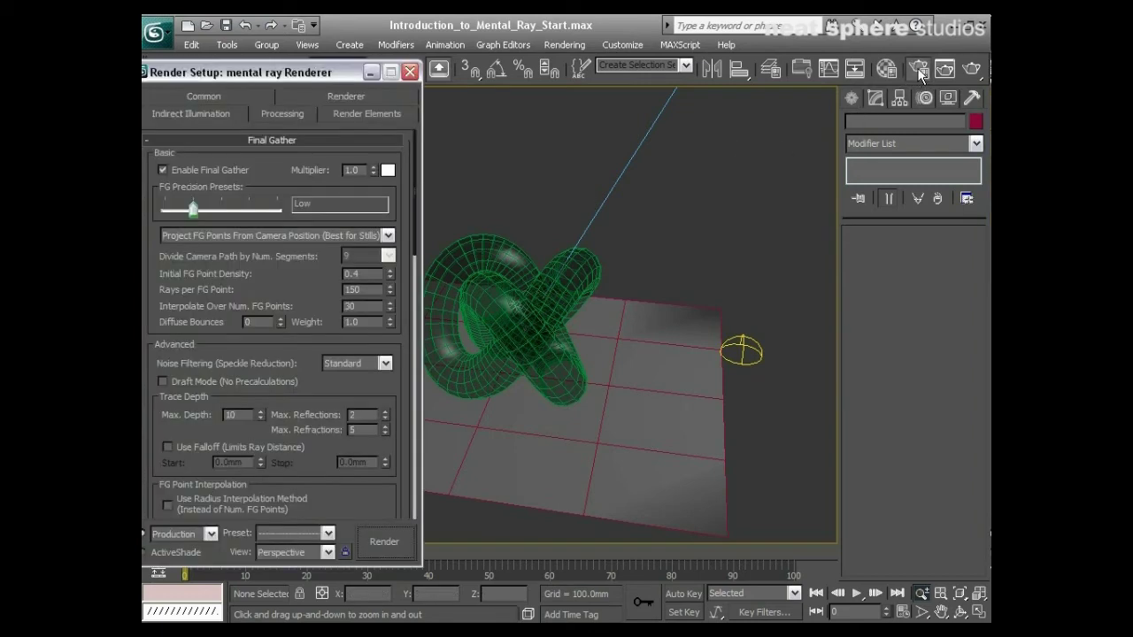
left_click(270, 141)
left_click(248, 99)
left_click(246, 154)
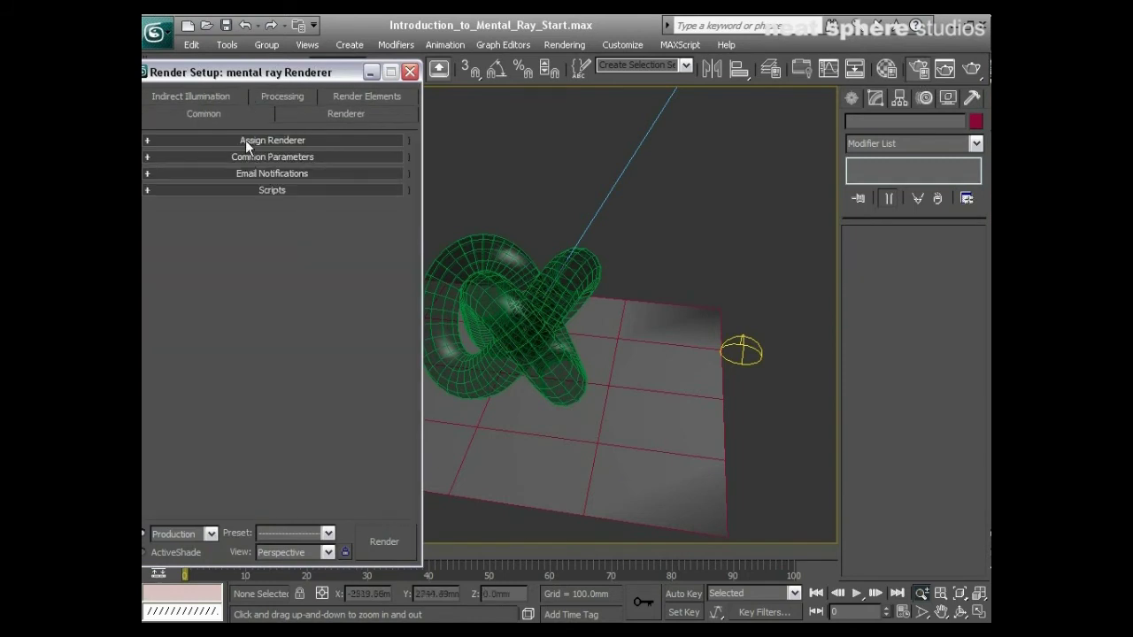
left_click_drag(245, 72, 355, 55)
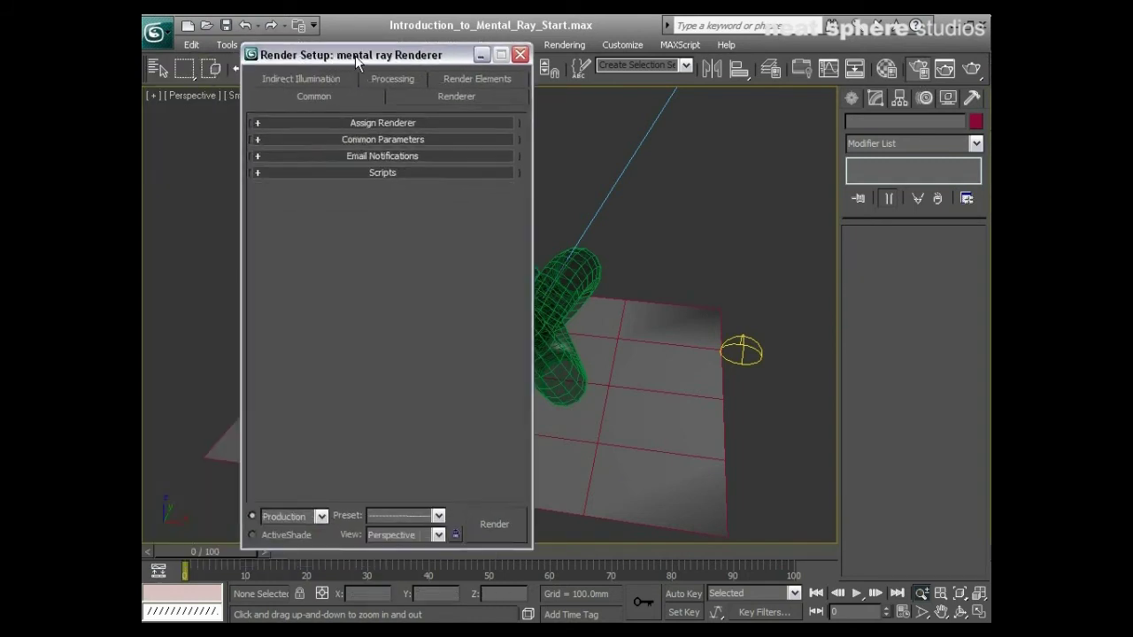
- Under Assign Renderer, make Default Scanline Renderer the production renderer
left_click(385, 124)
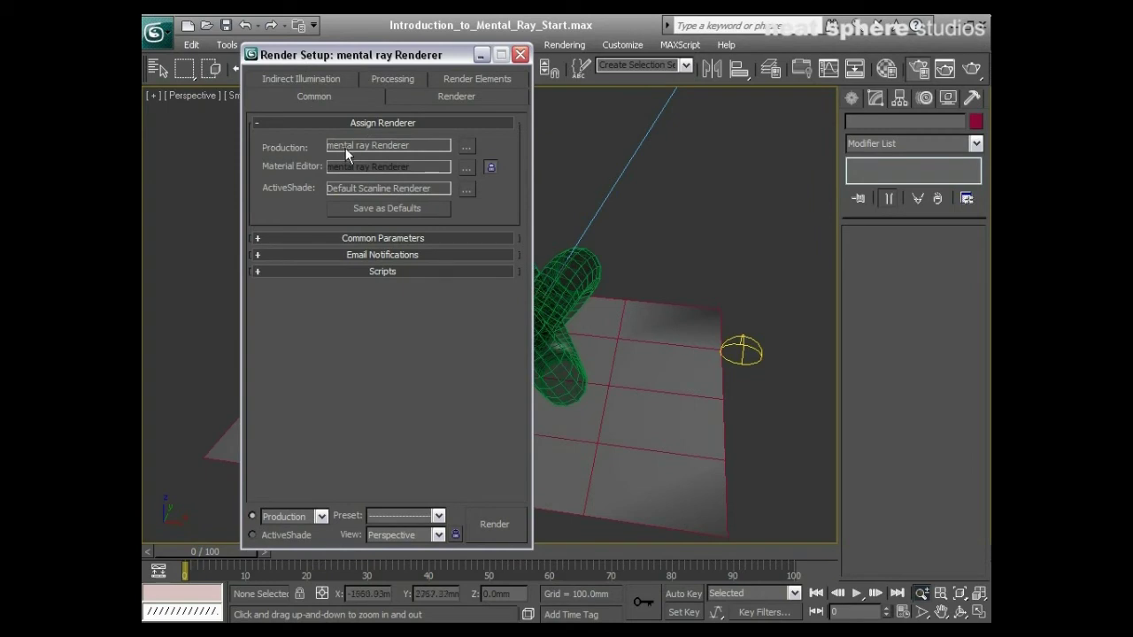
left_click(467, 147)
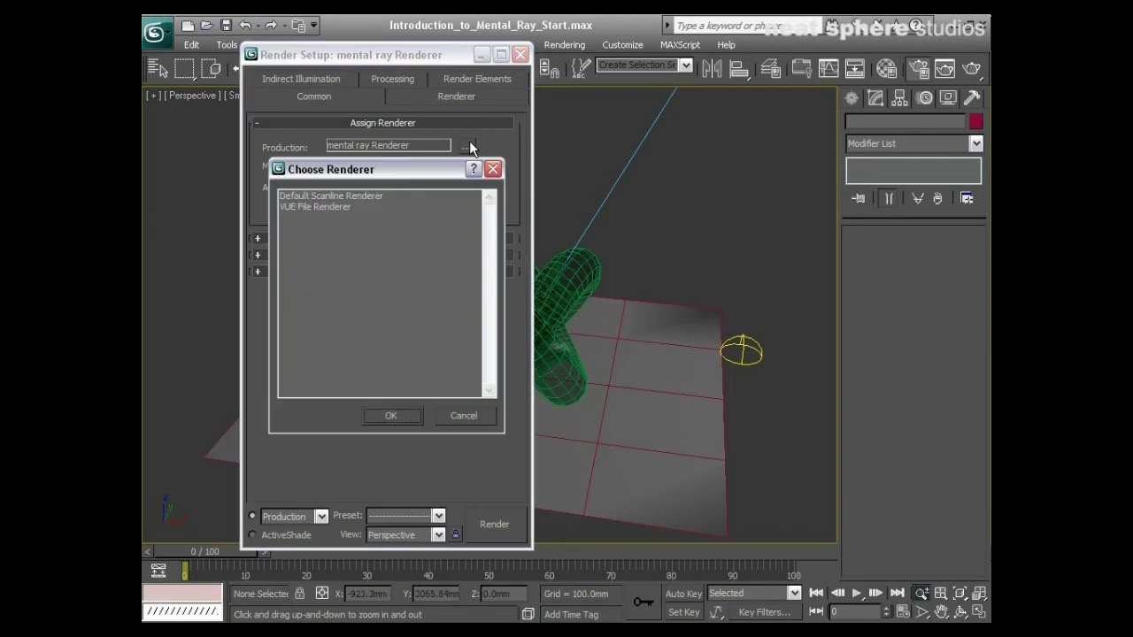
left_click(354, 196)
left_click(403, 416)
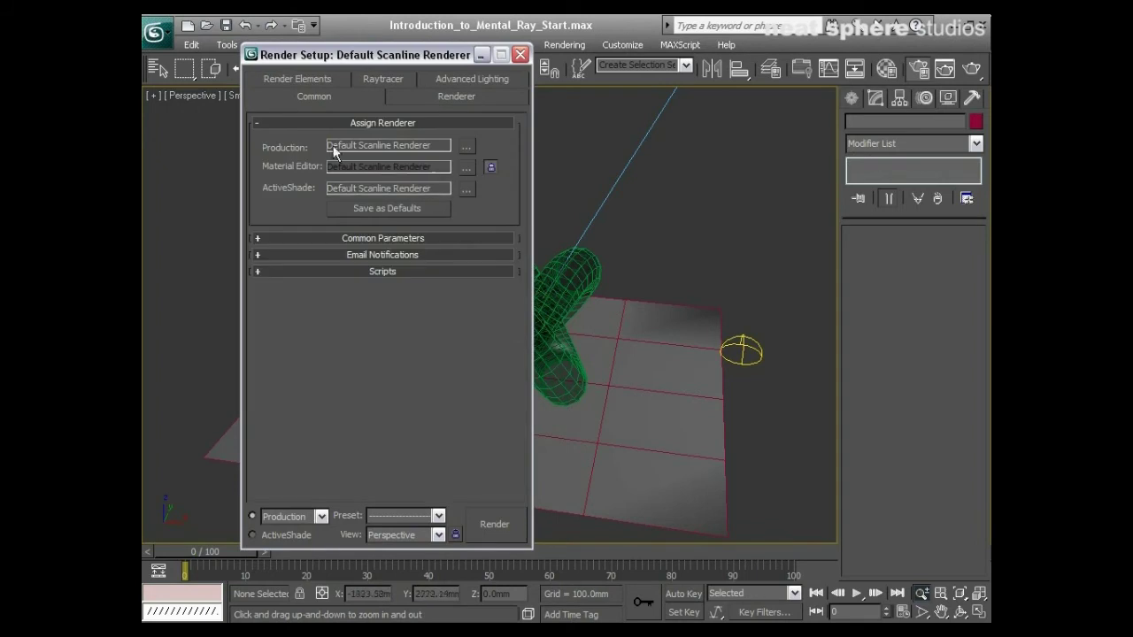
- Switch the production renderer back to mental ray Renderer
left_click(466, 146)
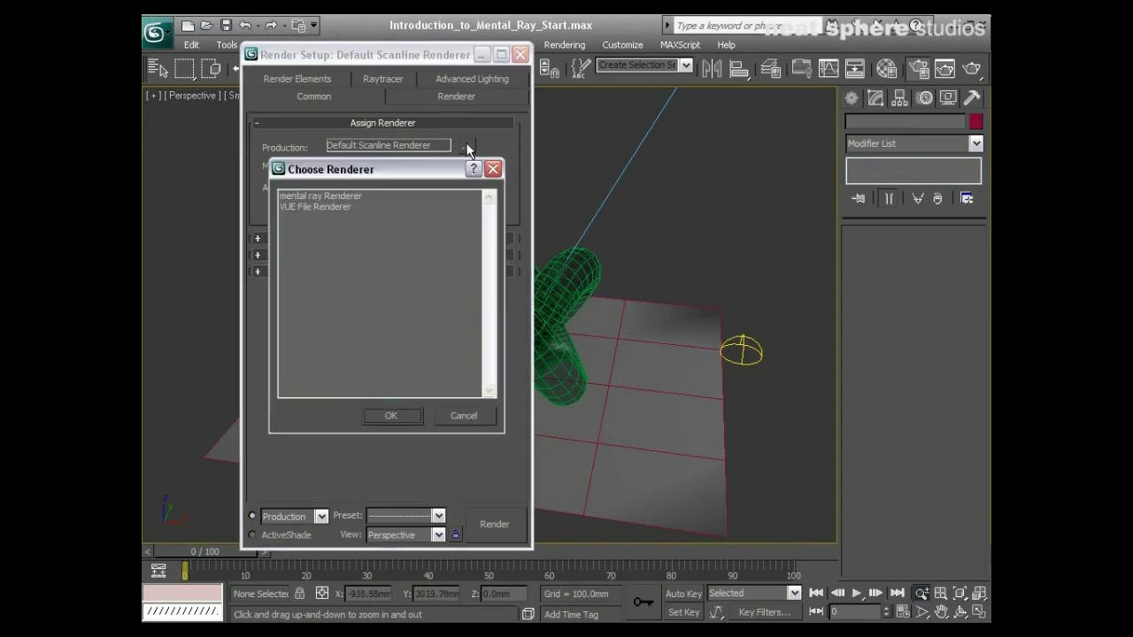
left_click(314, 196)
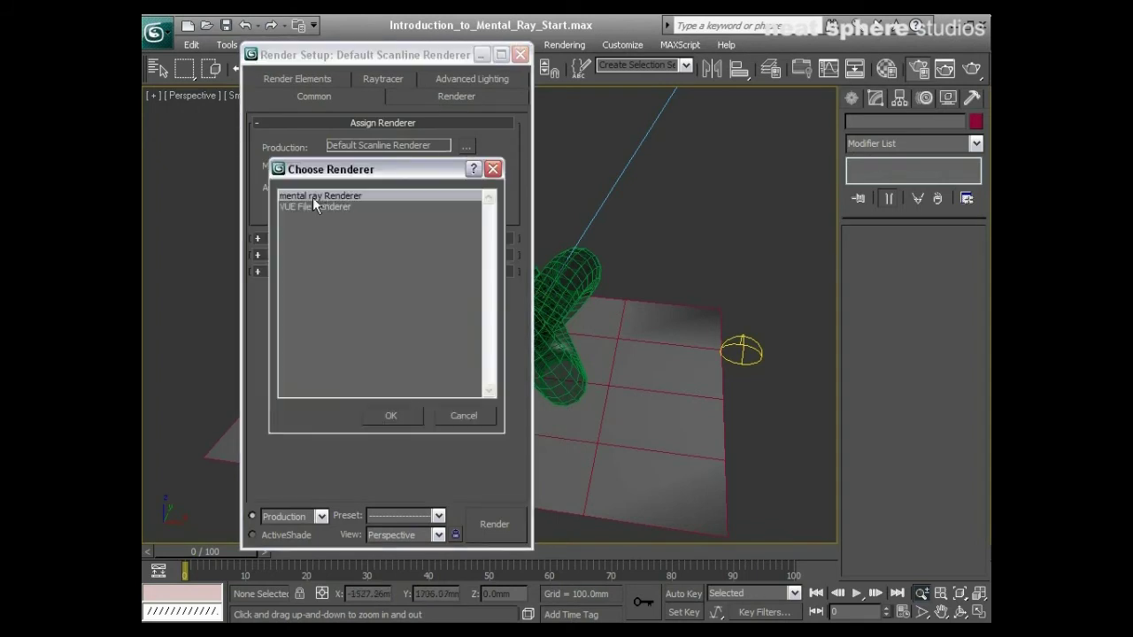
left_click(394, 416)
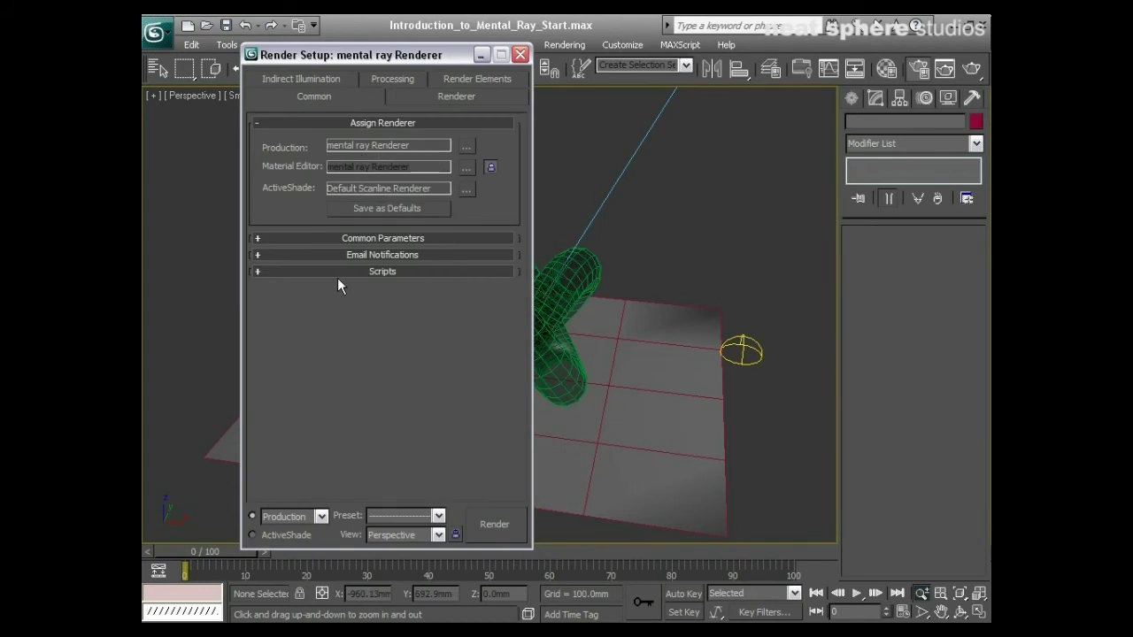
- On the Indirect Illumination tab, enable Caustics and Global Illumination
left_click(421, 123)
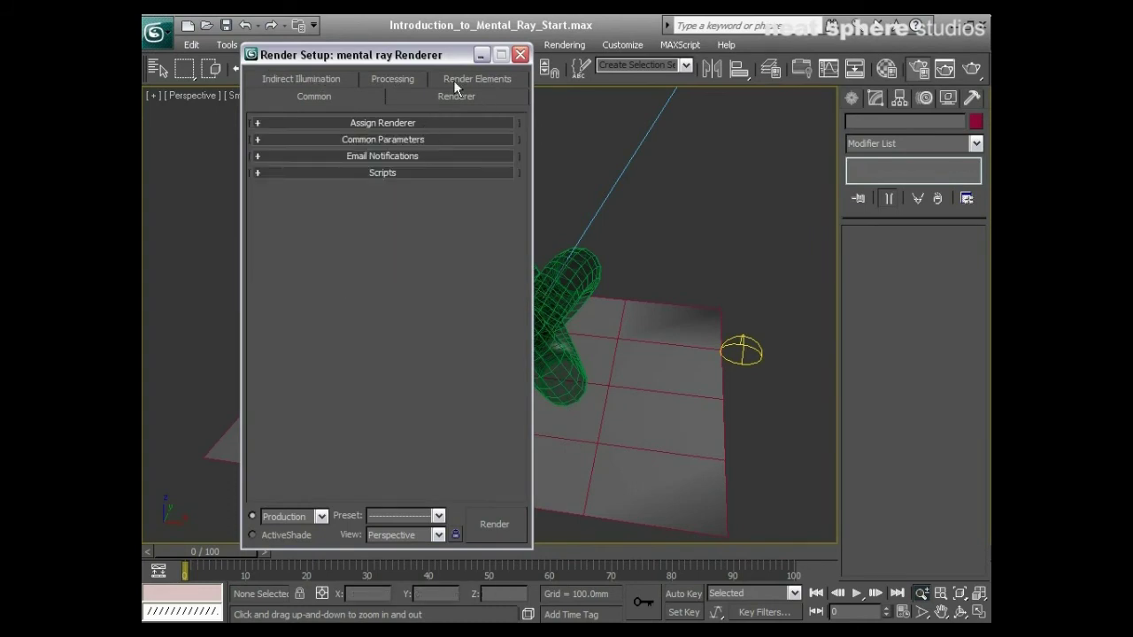
left_click(346, 82)
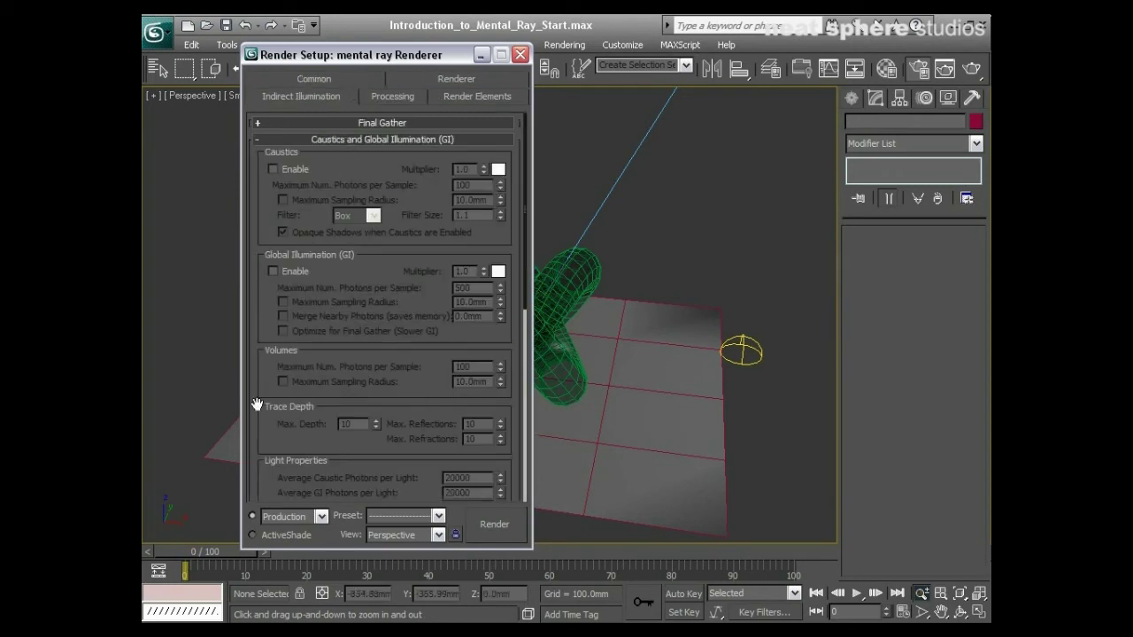
left_click(273, 169)
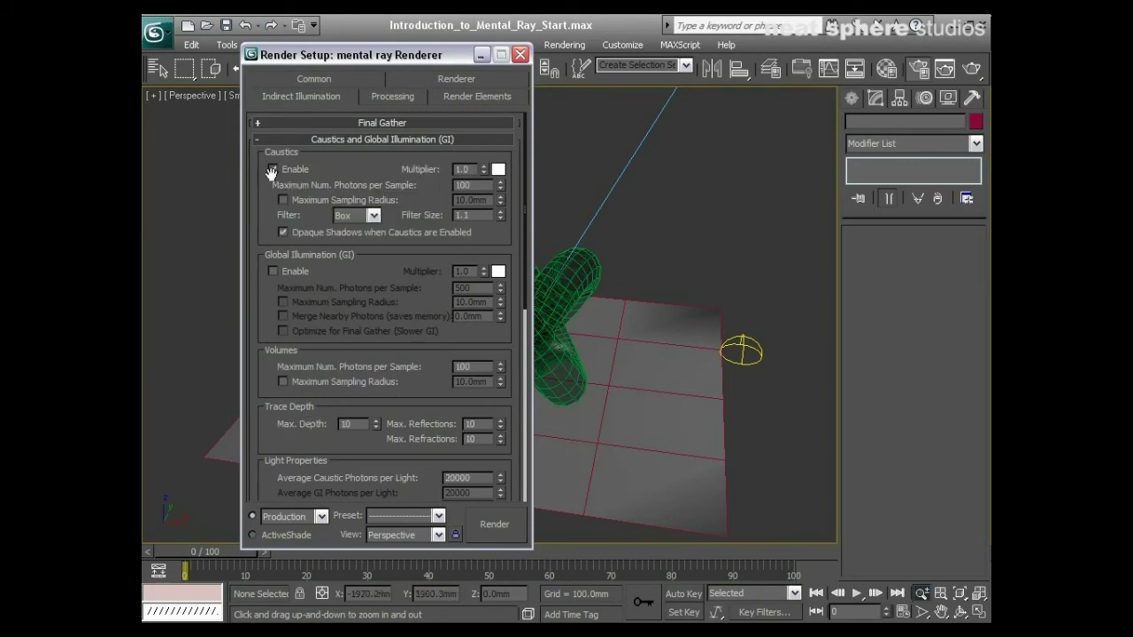
left_click(272, 270)
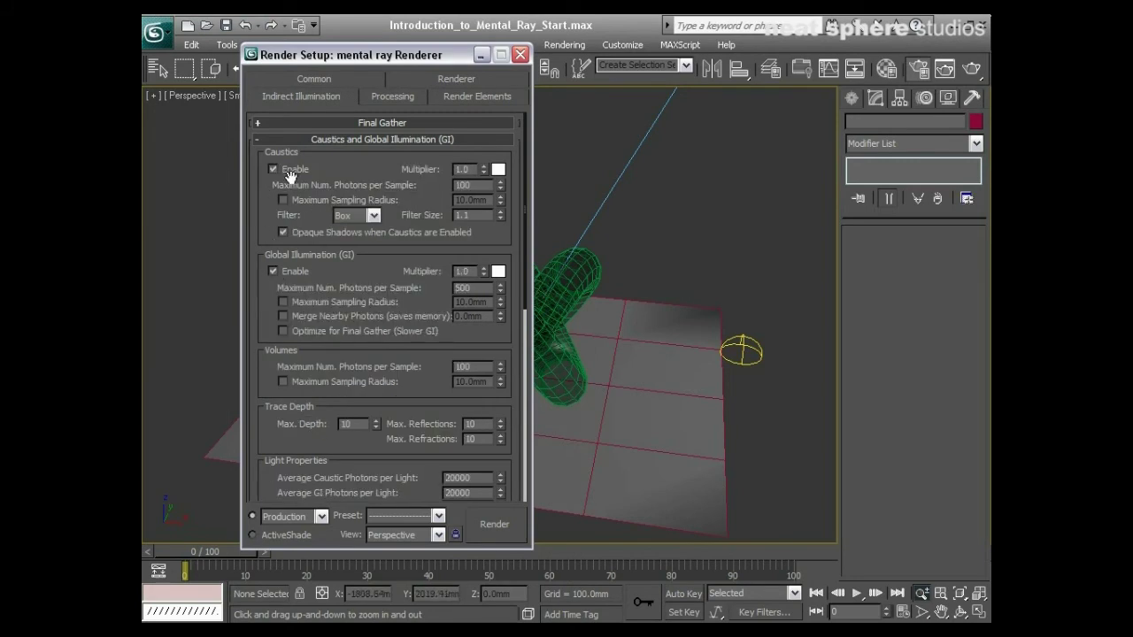
- Set Trace Depth Max. Depth to 1000 and Average Caustic Photons per Light to 200000
double_click(357, 421)
type("1000")
left_click_drag(292, 434, 271, 336)
left_click(472, 371)
type("0")
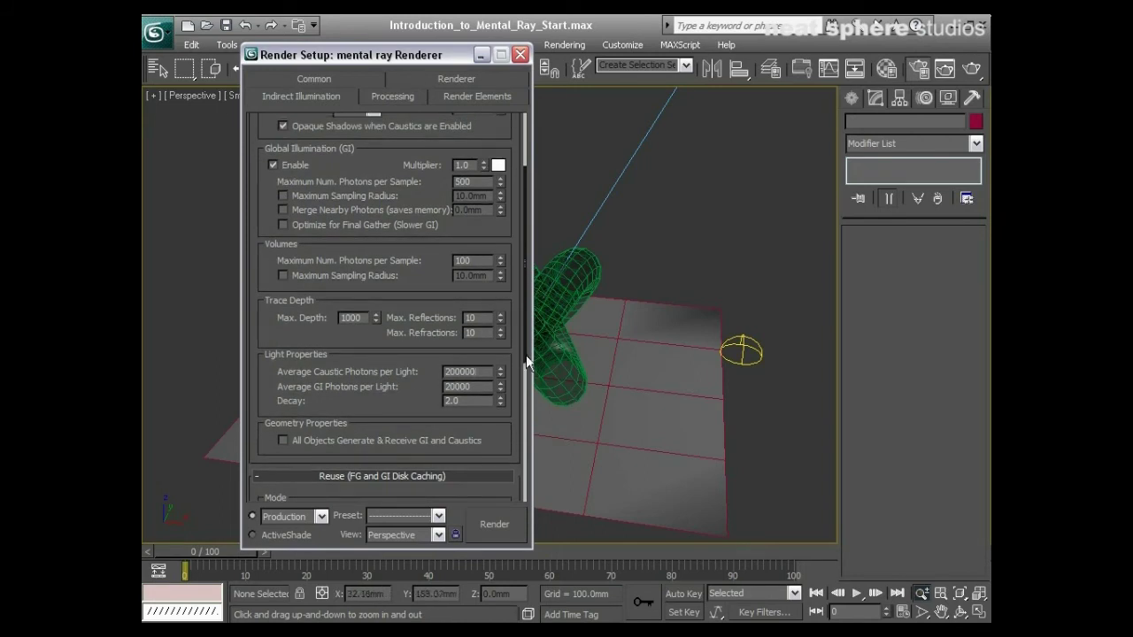
scroll(514, 306, "up", 3)
scroll(512, 296, "up", 1)
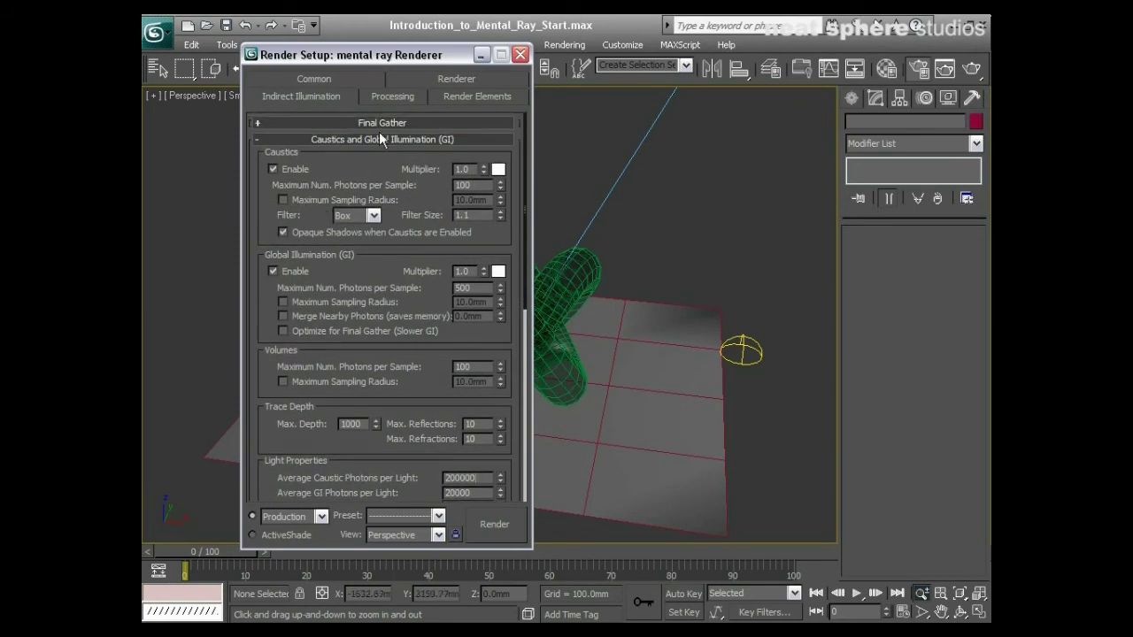
- Expand Final Gather and drop FG Precision Presets to Low (density 0.4, 150 rays, 30 points)
left_click(337, 122)
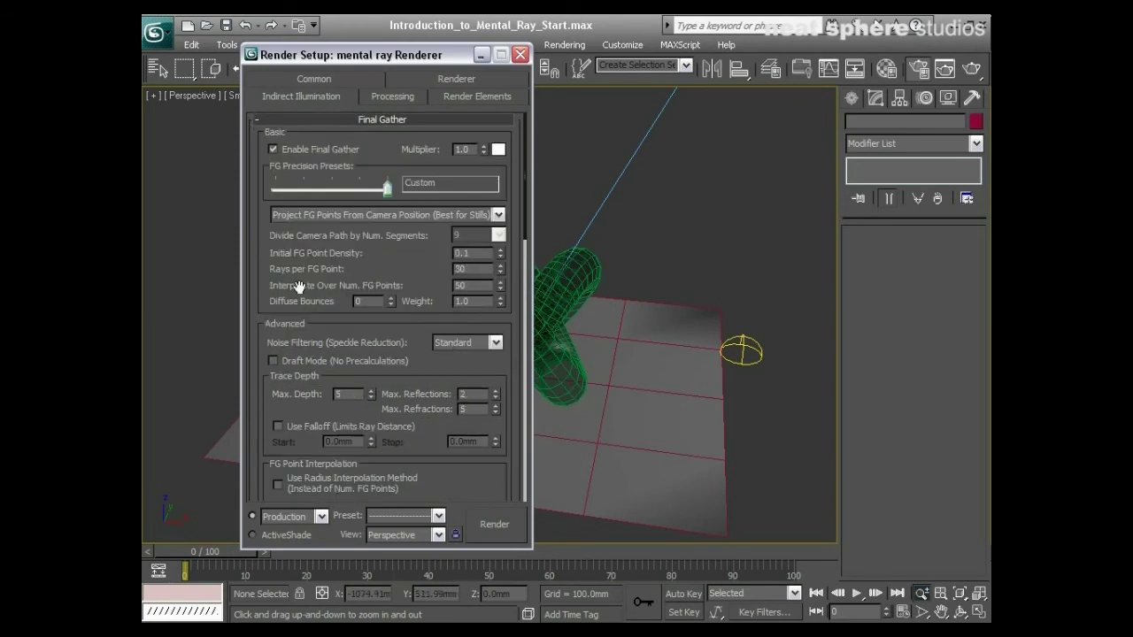
left_click_drag(387, 189, 303, 188)
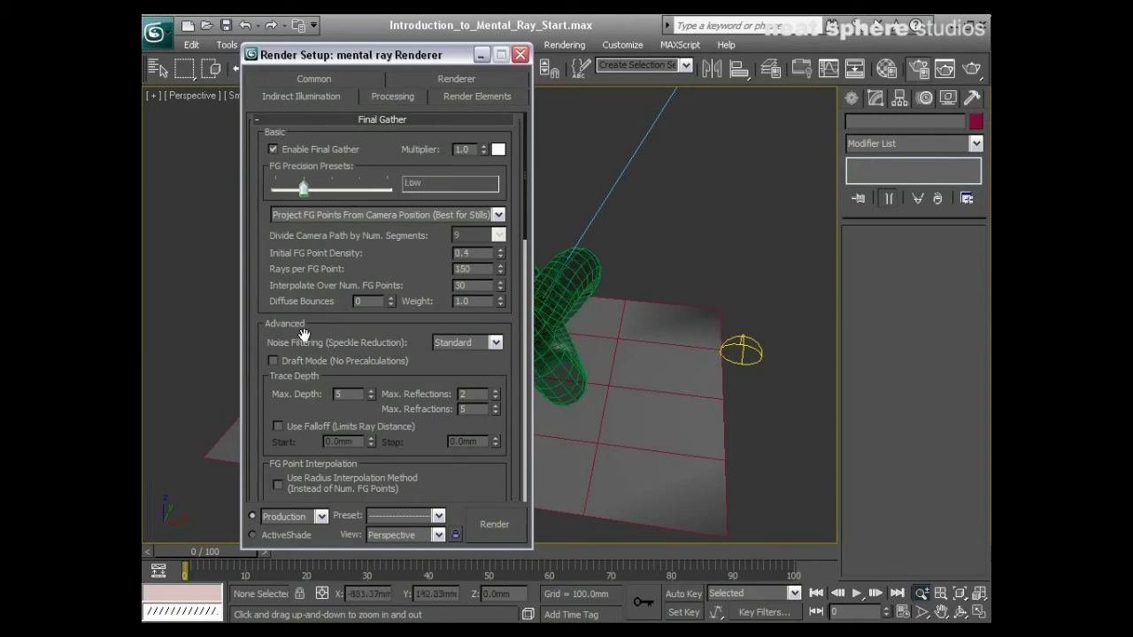
scroll(262, 432, "down", 5)
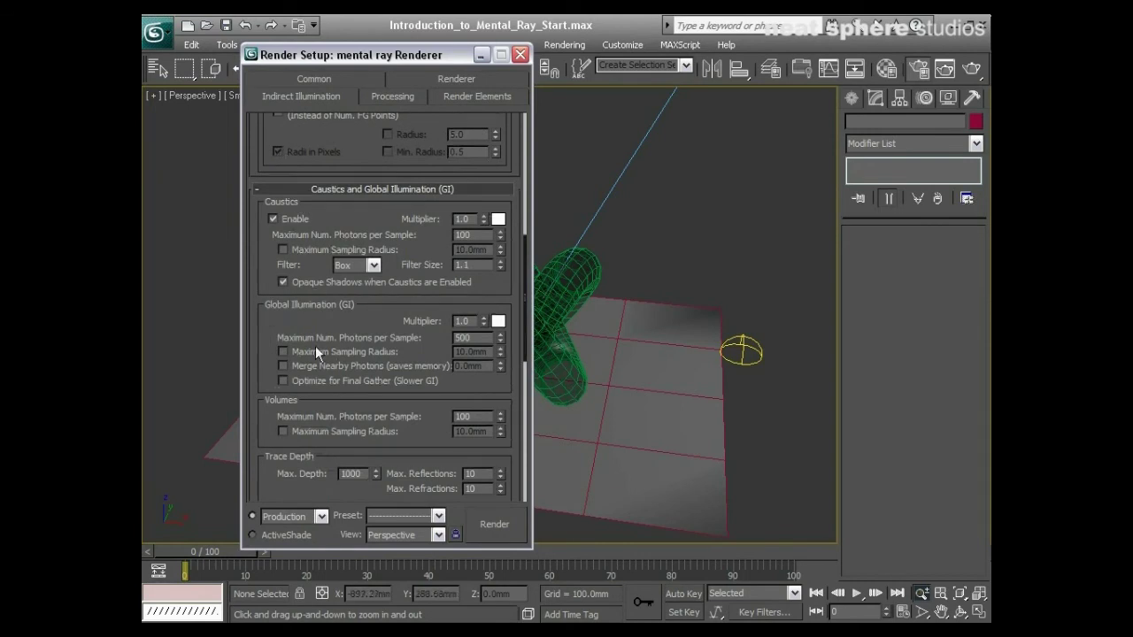
left_click_drag(281, 324, 302, 106)
scroll(284, 265, "up", 5)
scroll(266, 418, "down", 6)
left_click_drag(256, 449, 263, 340)
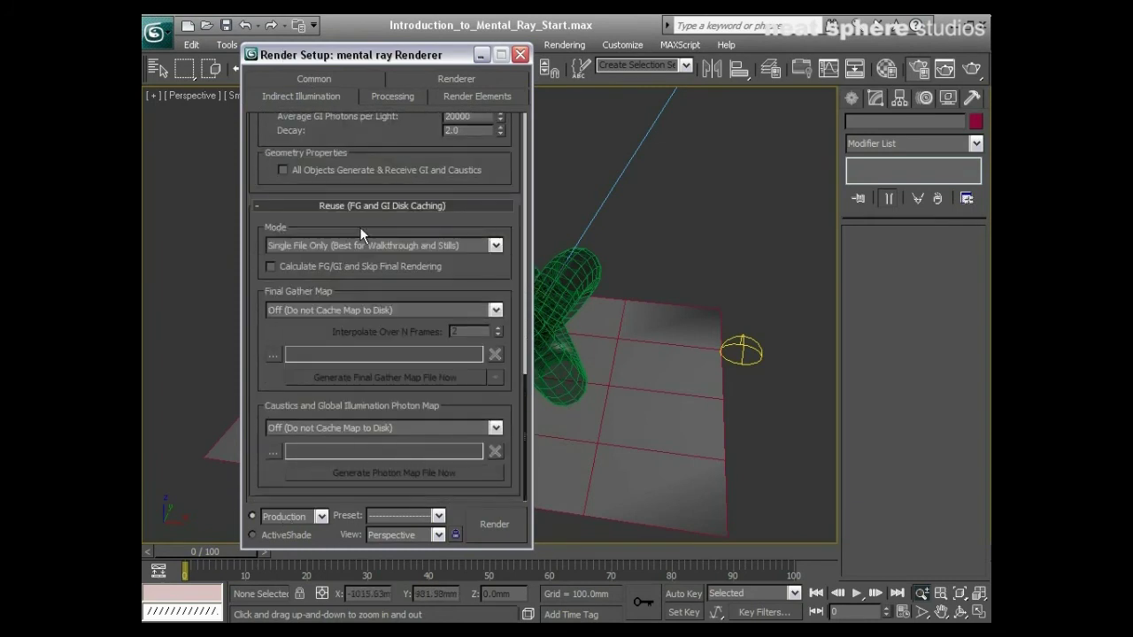
scroll(261, 177, "up", 10)
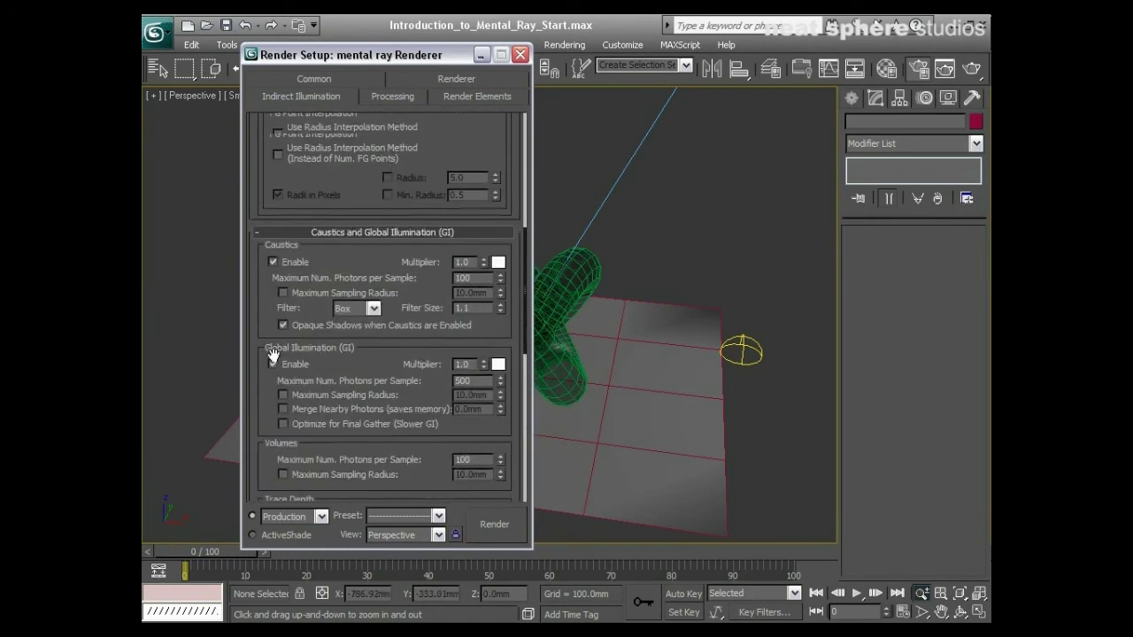
scroll(265, 180, "up", 4)
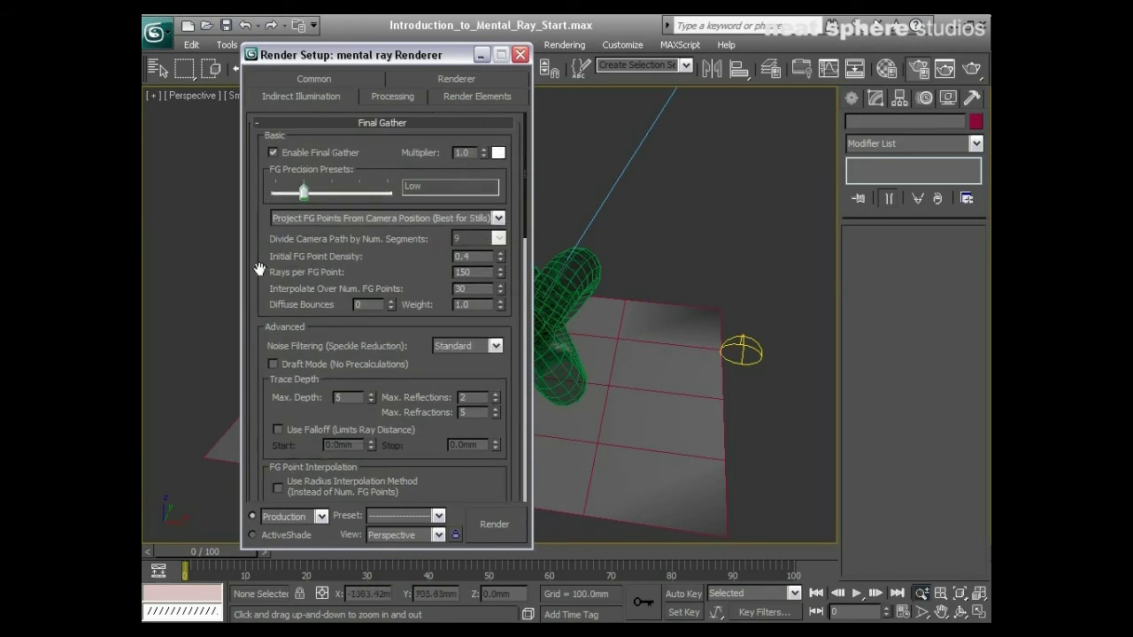
left_click(404, 96)
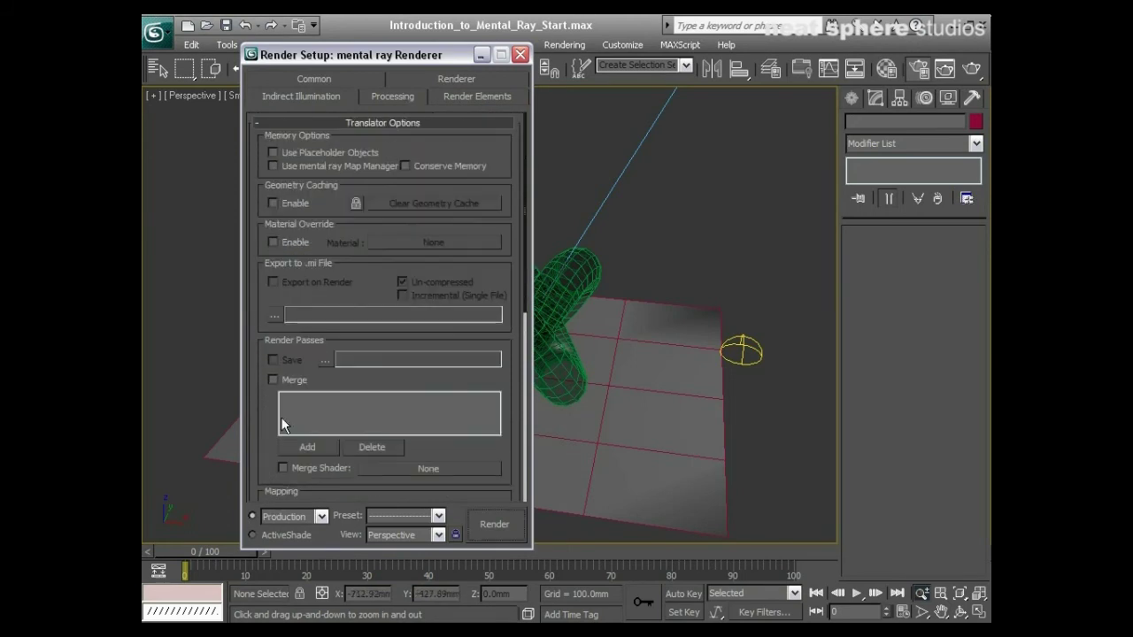
left_click_drag(262, 441, 275, 44)
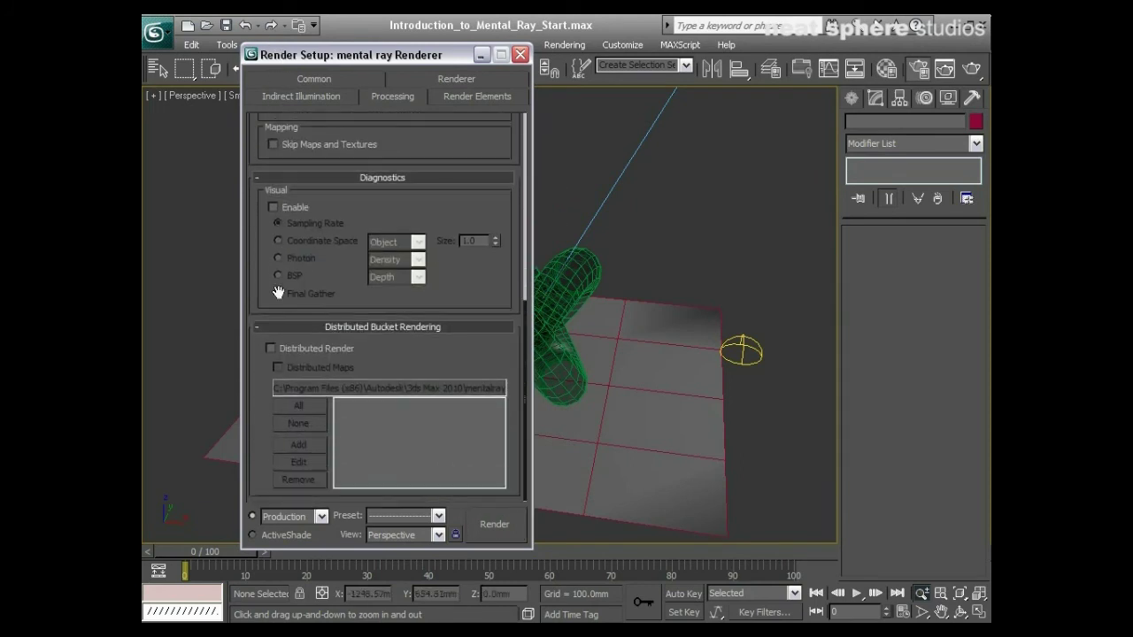
left_click_drag(276, 186, 278, 455)
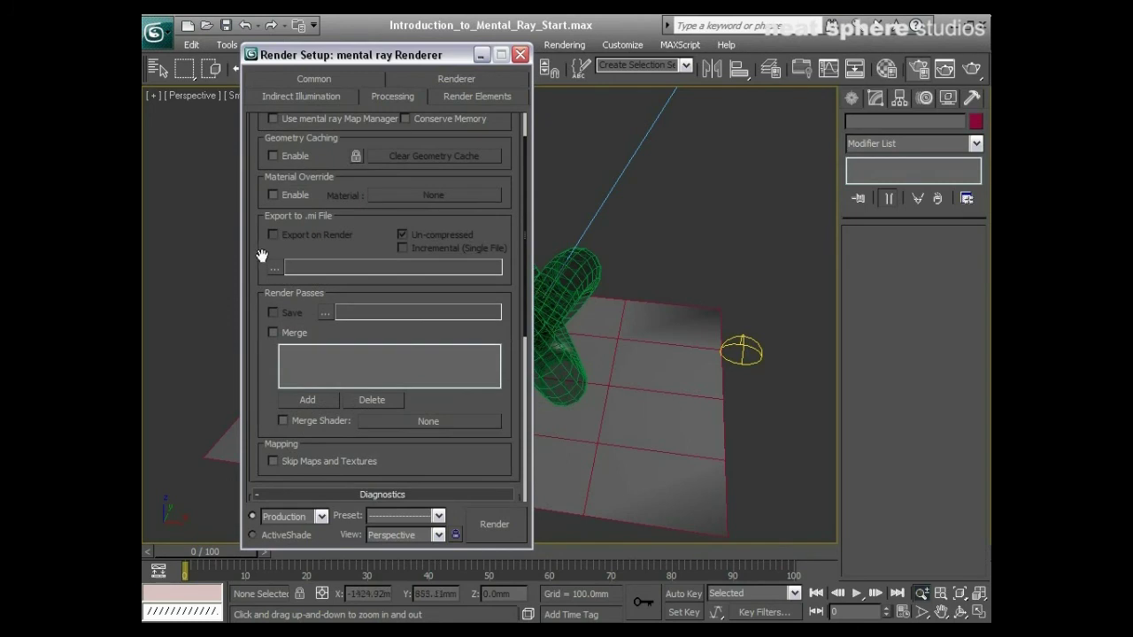
left_click_drag(265, 257, 260, 402)
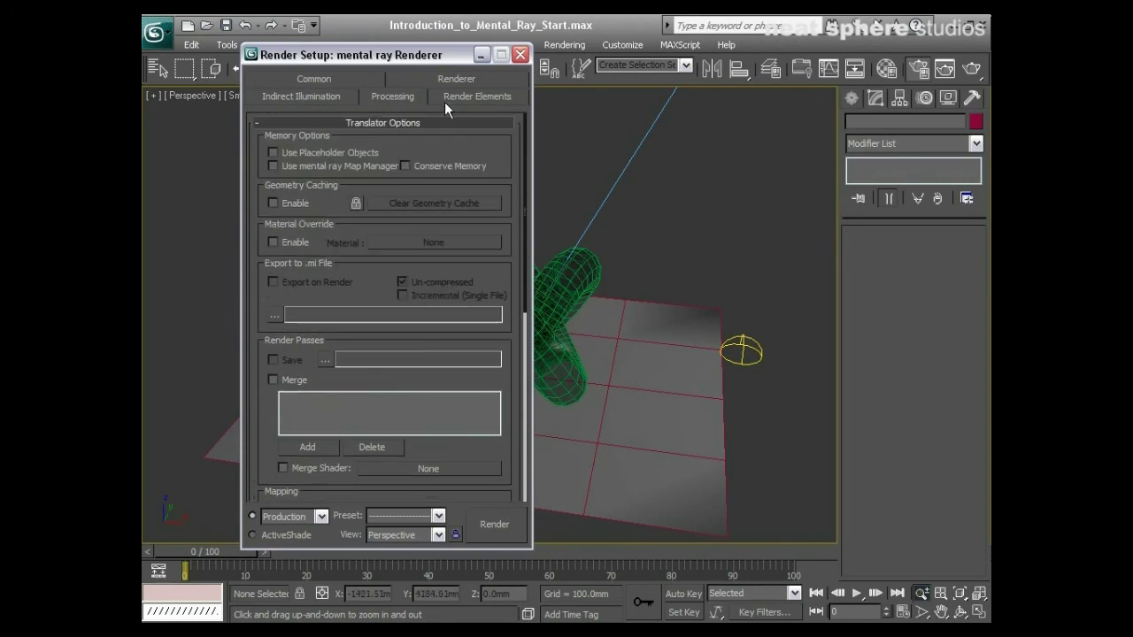
- On the Renderer tab, set minimum samples per pixel to 1 and the filter type to Mitchell
left_click(441, 79)
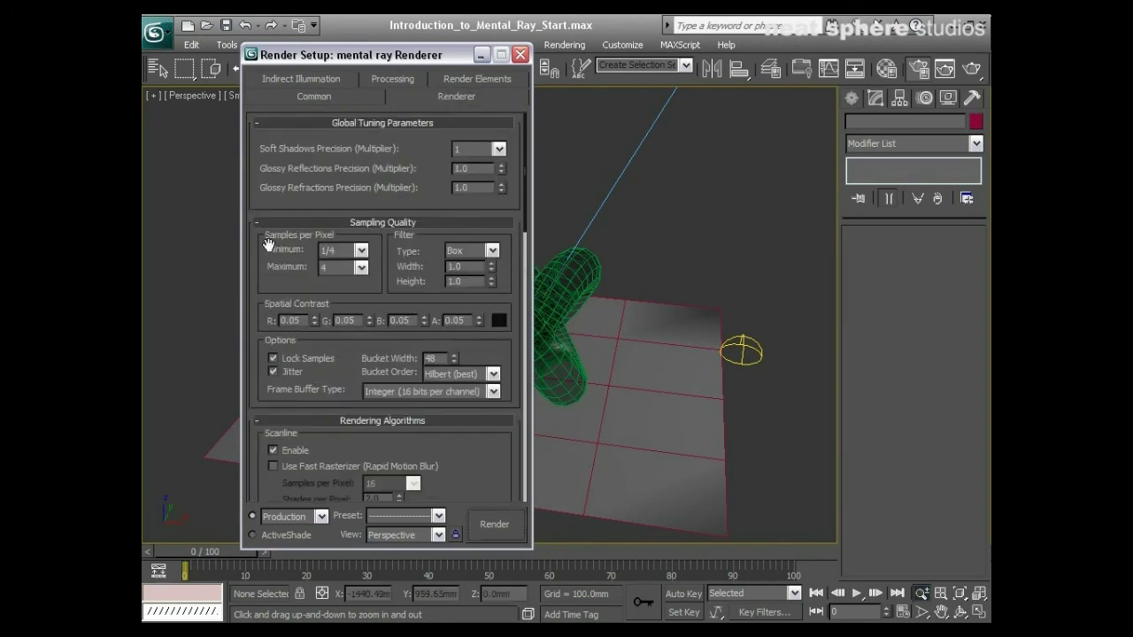
left_click(359, 254)
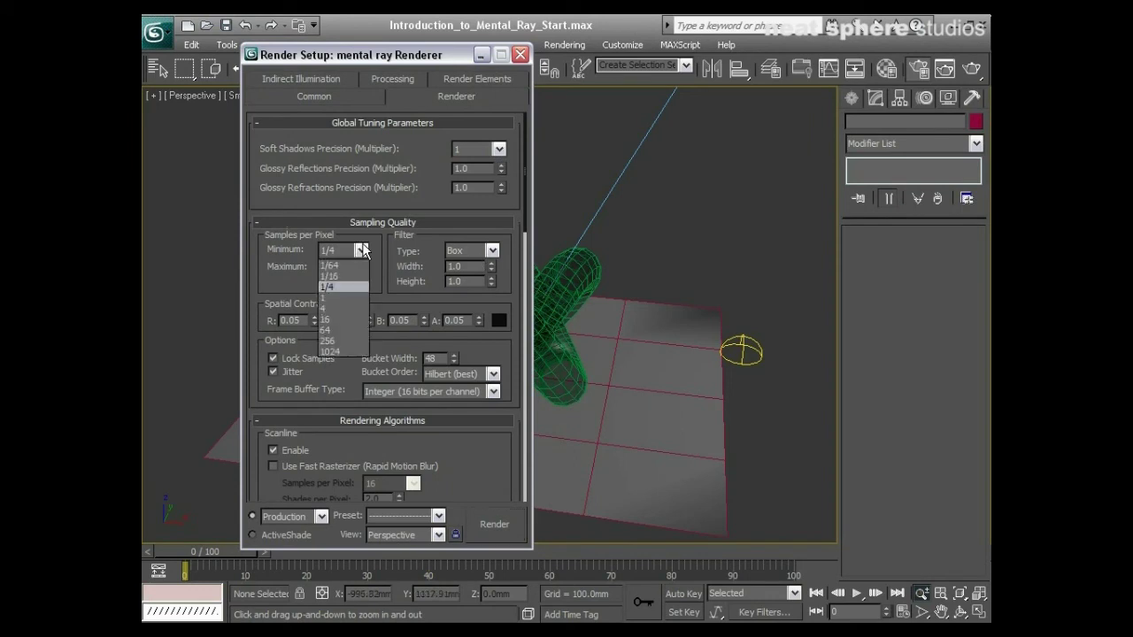
left_click(330, 299)
left_click(493, 251)
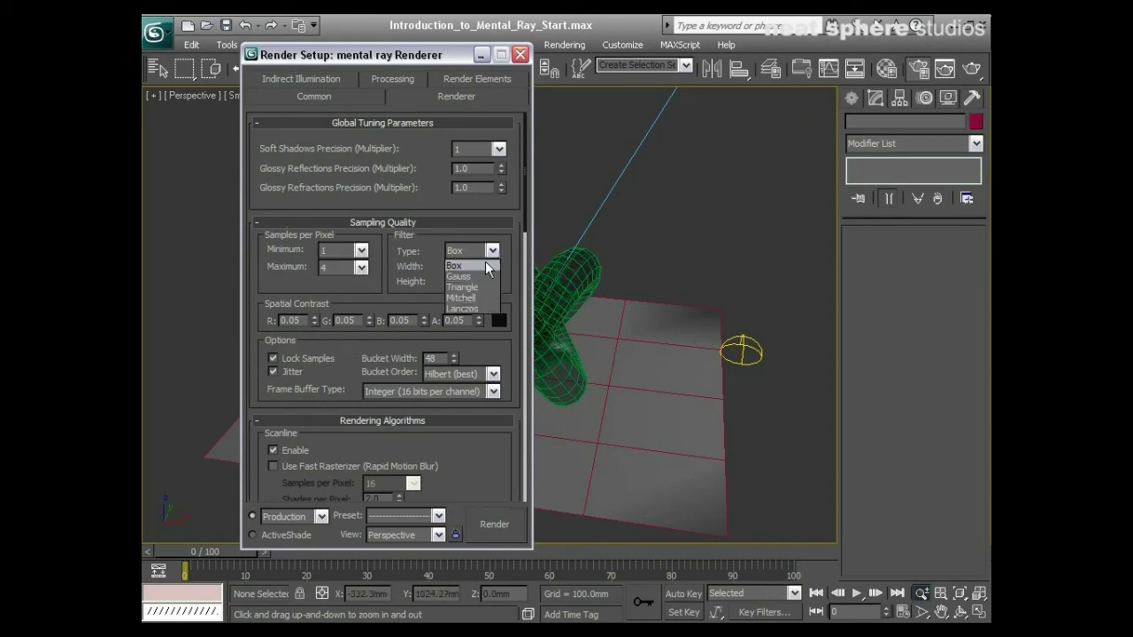
left_click(484, 296)
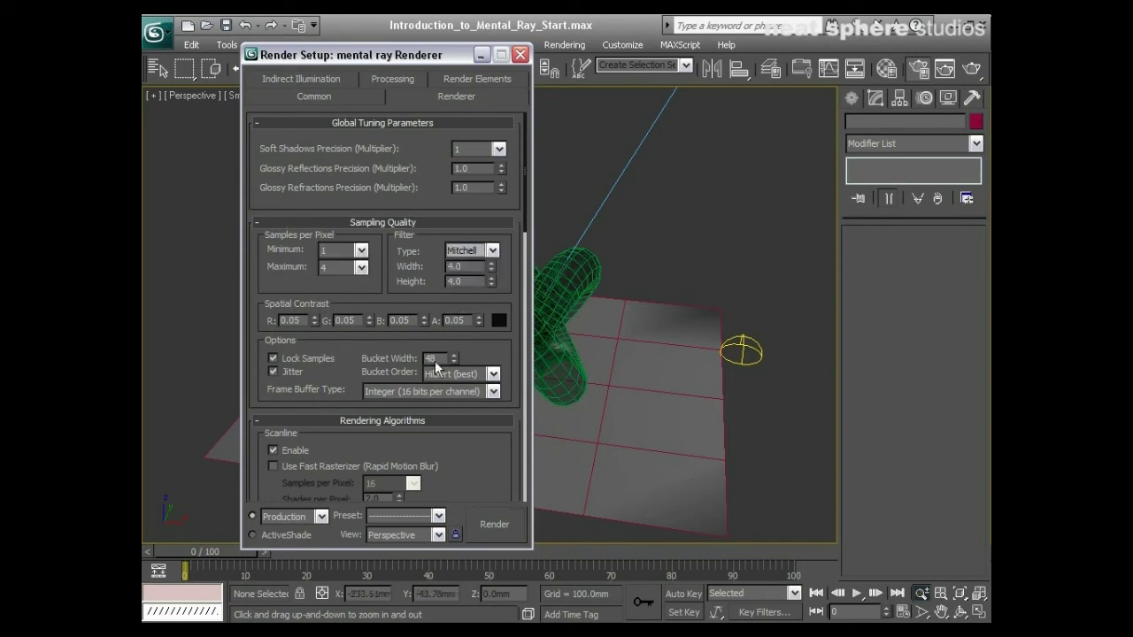
- Scroll through the renderer rollouts and close Render Setup
mouse_move(470, 470)
left_mouse_down()
mouse_move(466, 307)
mouse_move(421, 49)
mouse_move(427, 32)
mouse_move(463, 455)
mouse_move(479, 35)
left_mouse_up()
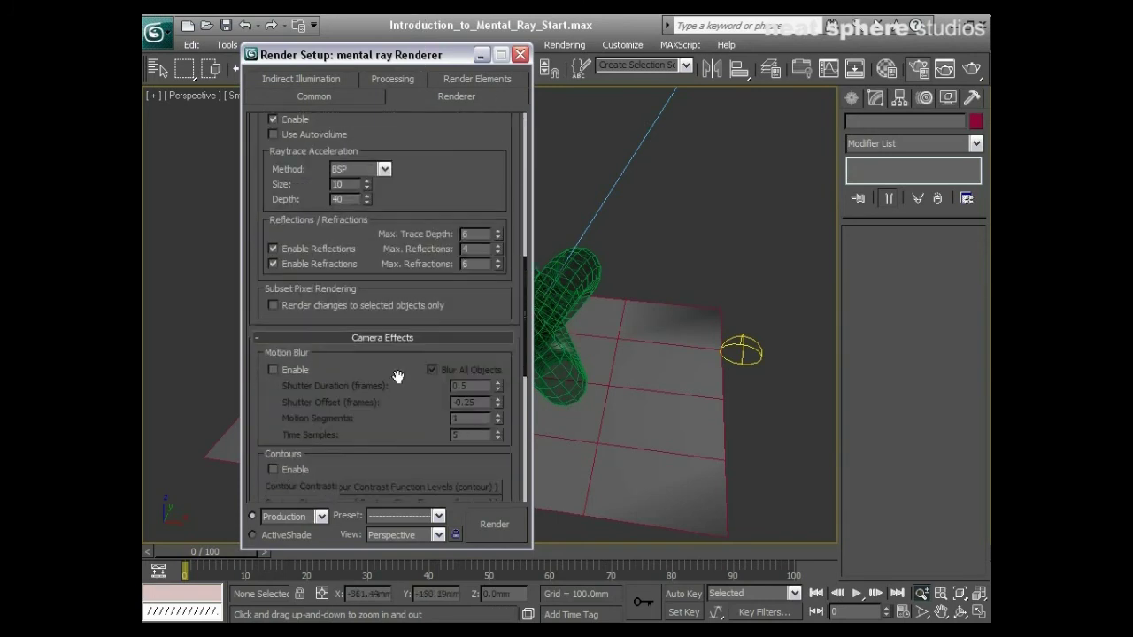
left_click_drag(410, 430, 412, 189)
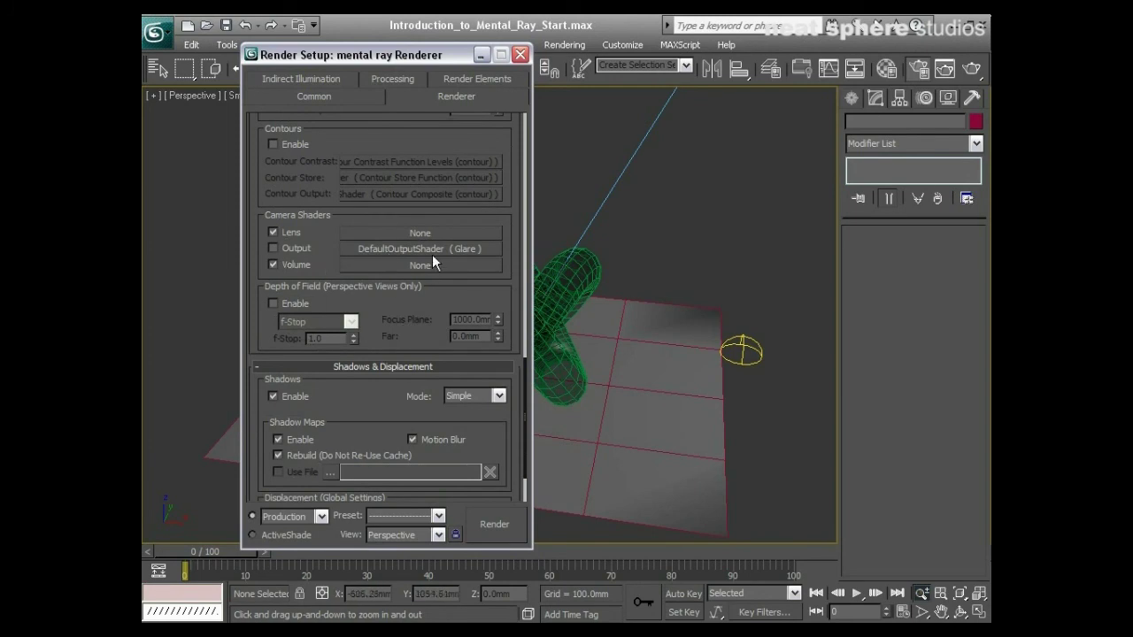
mouse_move(366, 405)
left_mouse_down()
mouse_move(373, 129)
mouse_move(347, 535)
left_mouse_up()
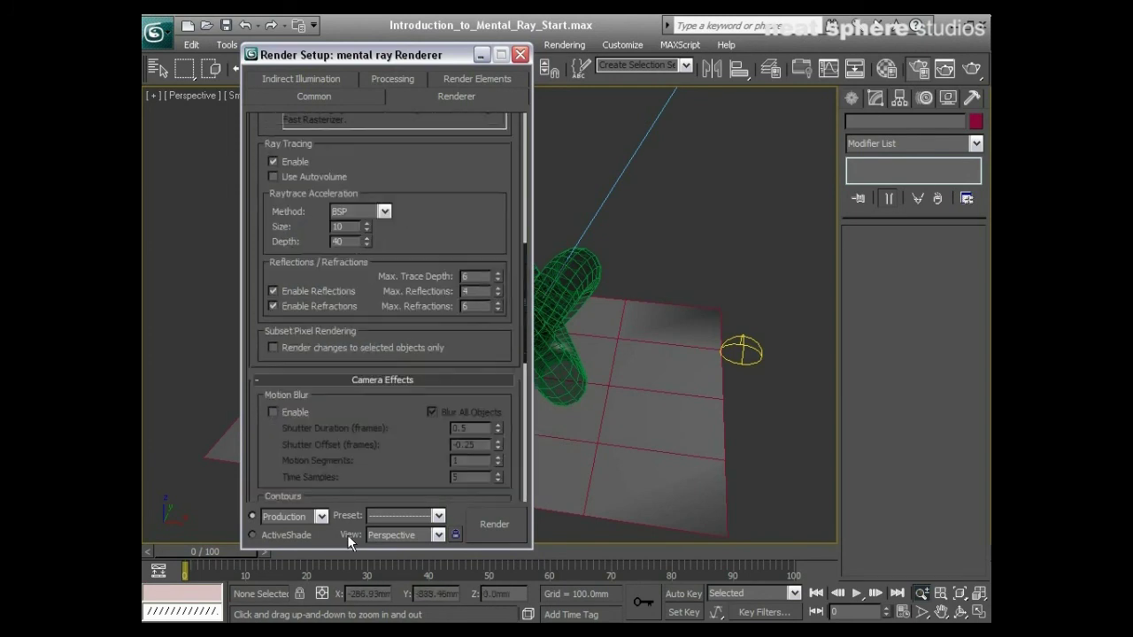
left_click(520, 55)
left_click(887, 69)
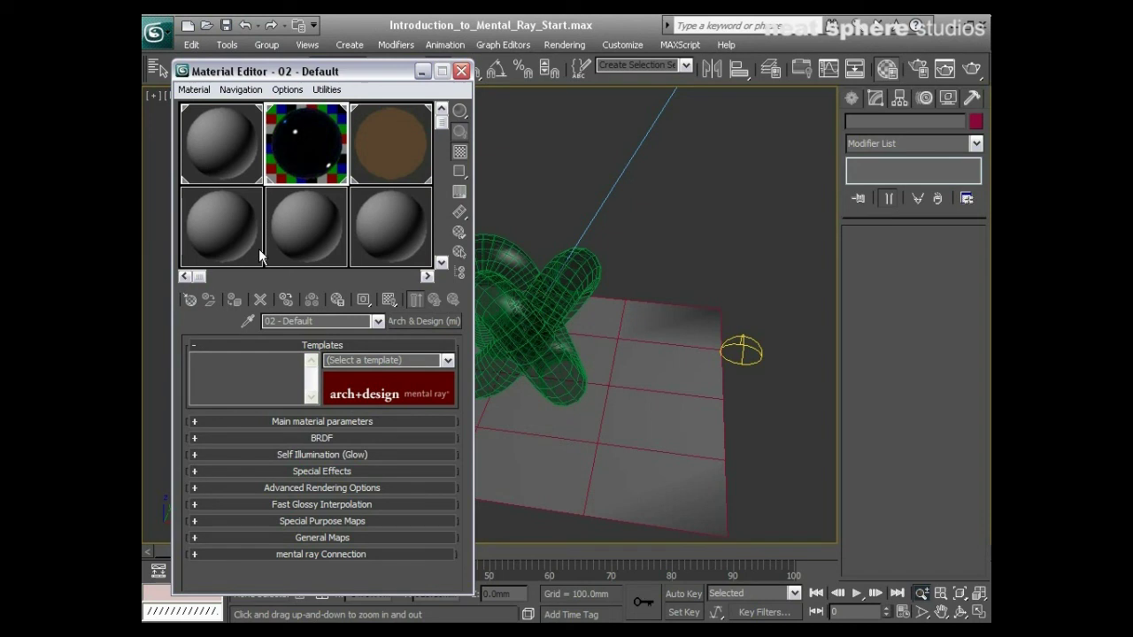
left_click(221, 237)
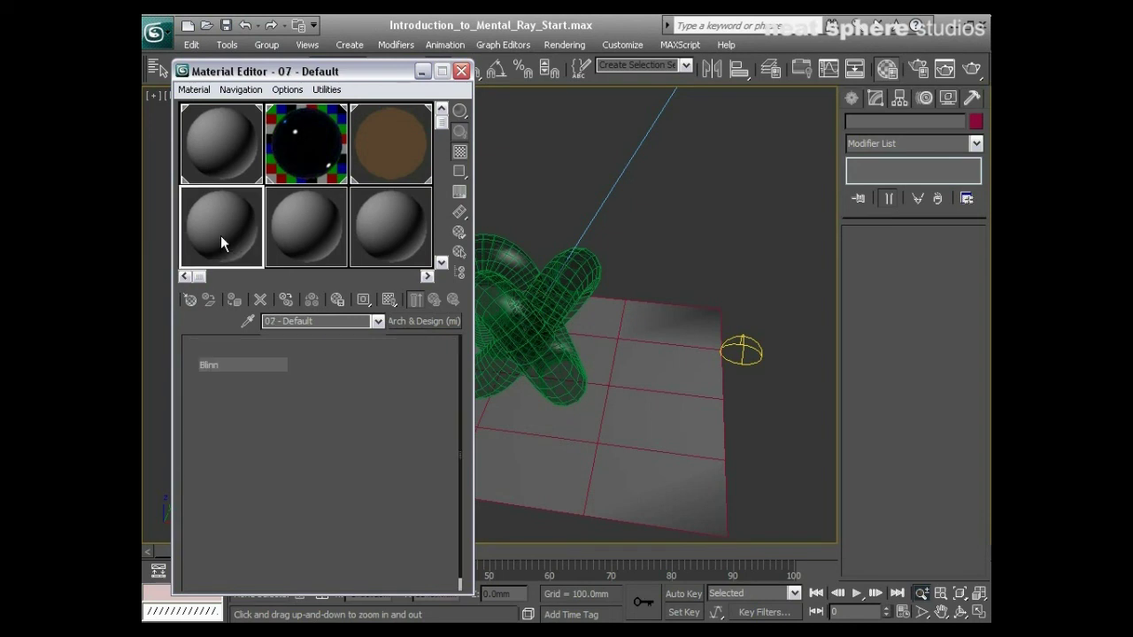
left_click_drag(292, 71, 327, 37)
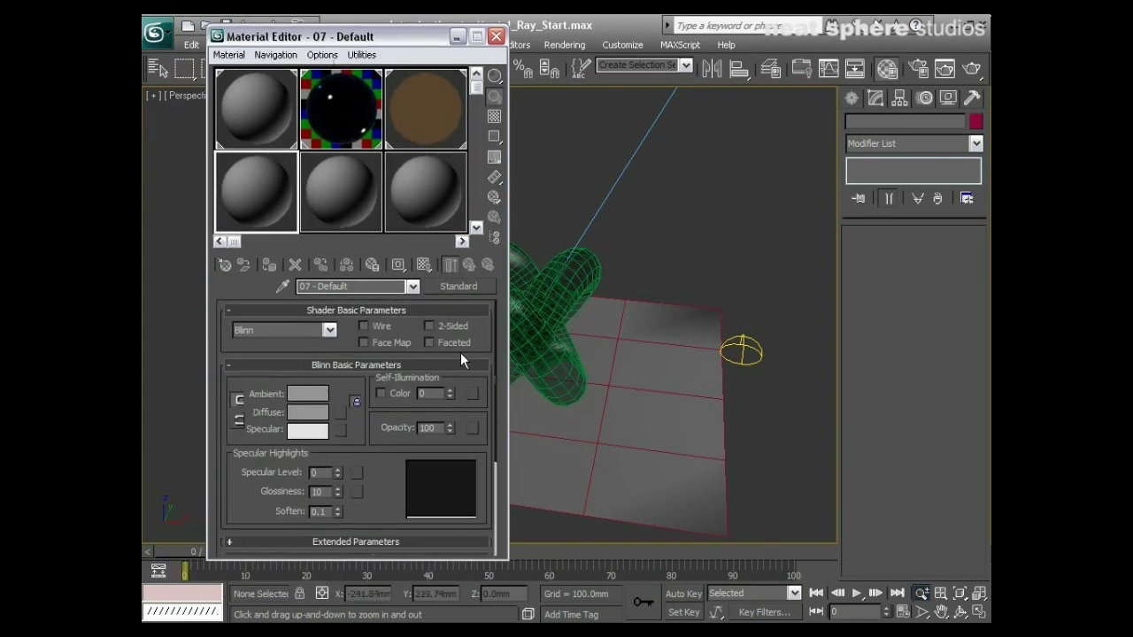
left_click(455, 288)
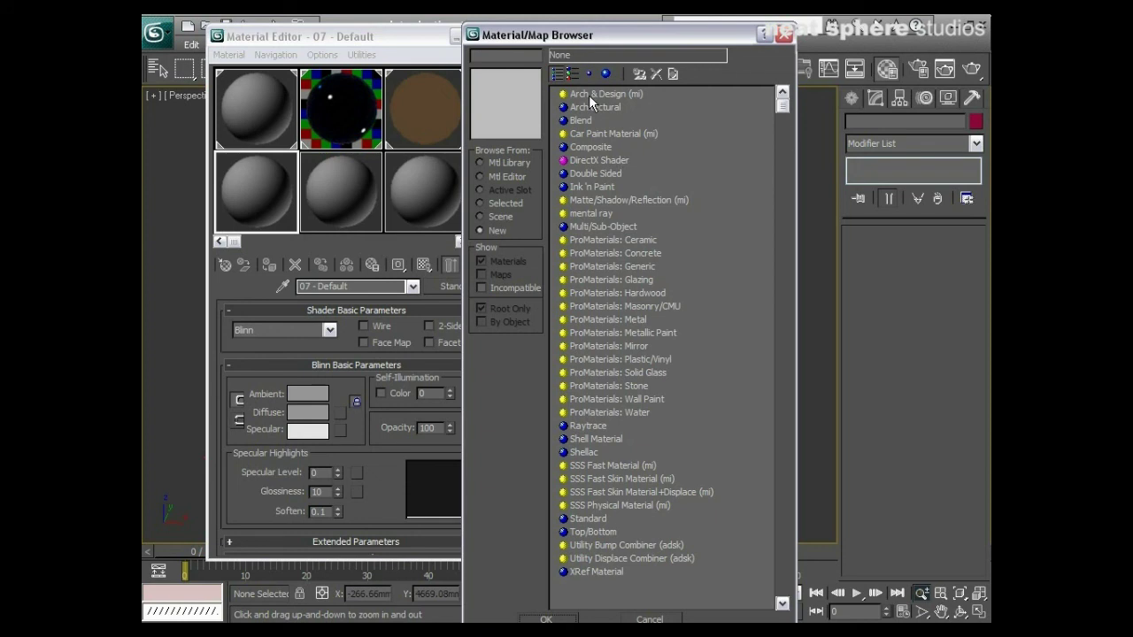
left_click(783, 35)
left_click(496, 36)
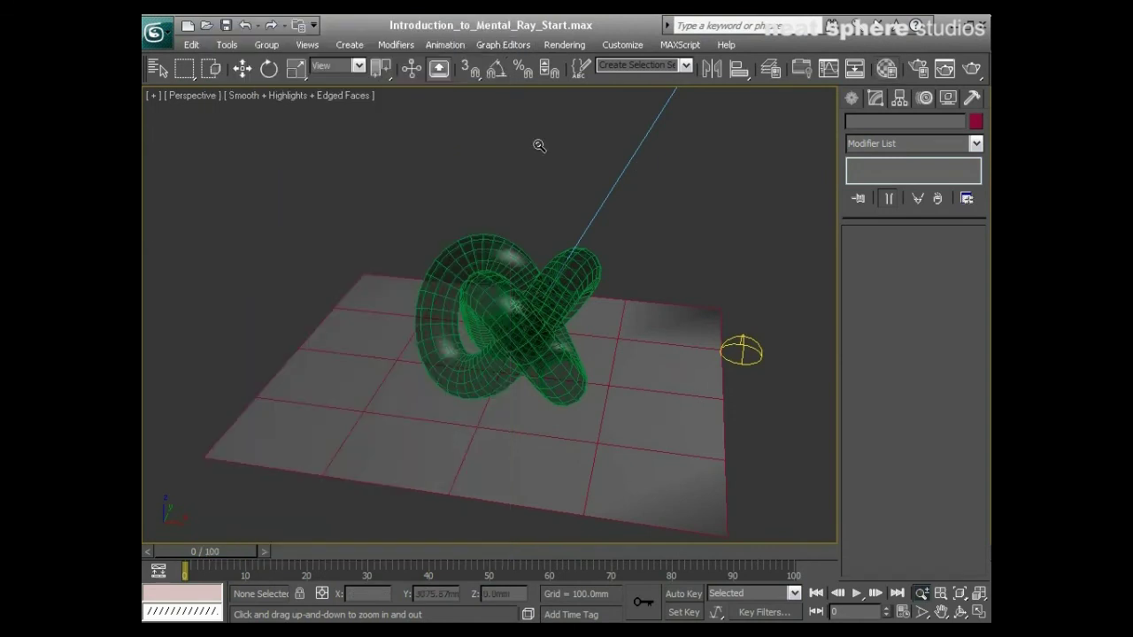
left_click(851, 98)
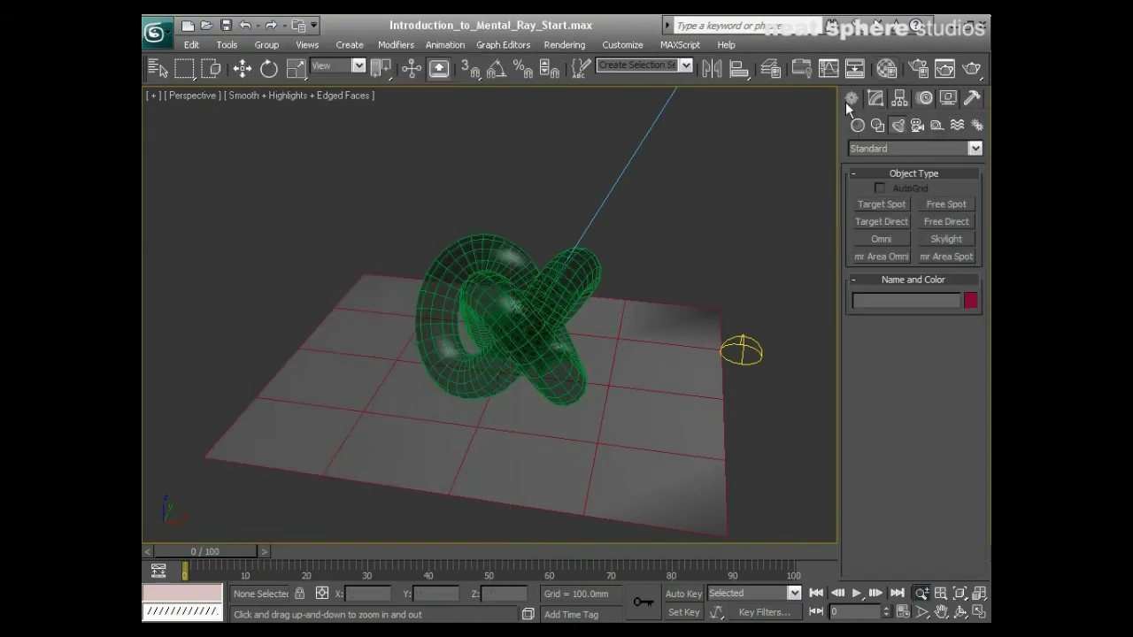
left_click(977, 125)
left_click(930, 220)
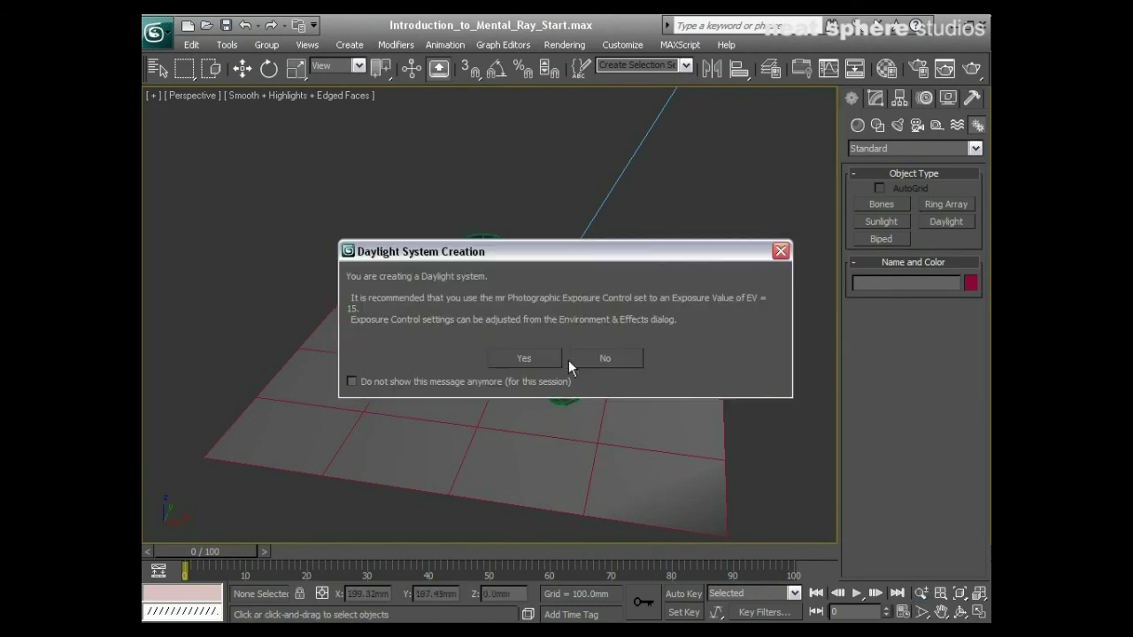
left_click(624, 361)
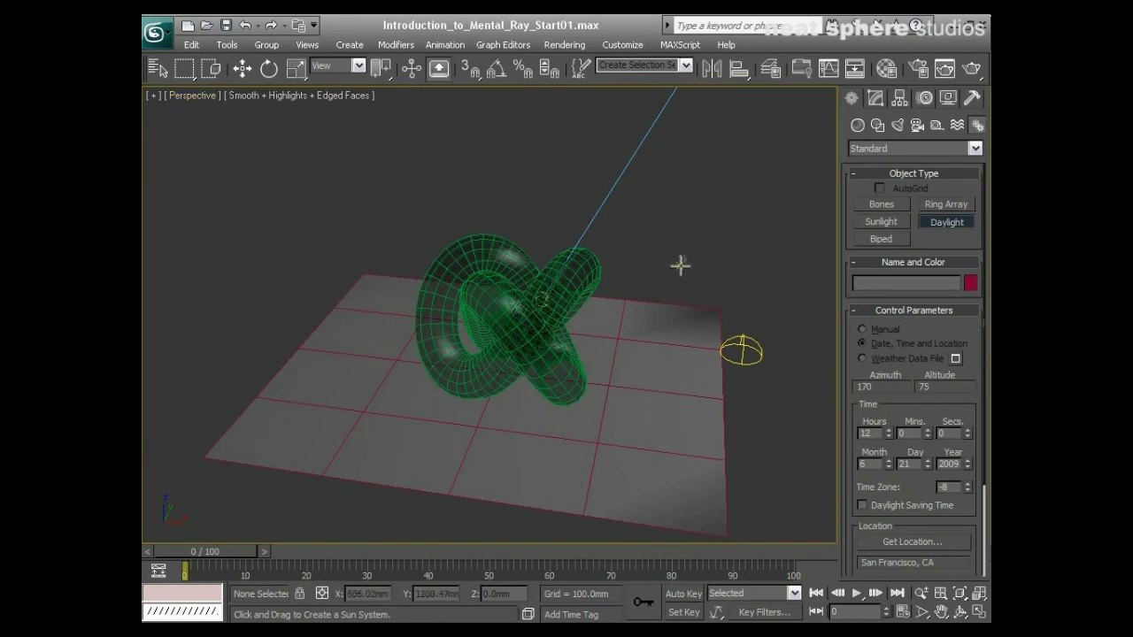
left_click_drag(680, 263, 699, 275)
left_click(752, 177)
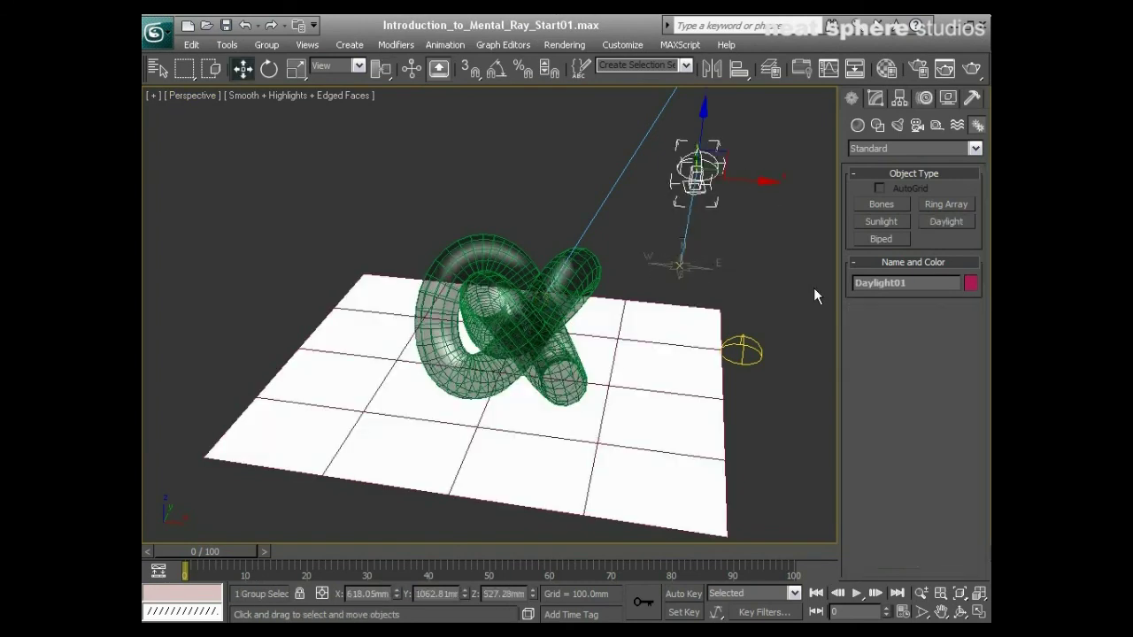
left_click(876, 98)
left_click(968, 272)
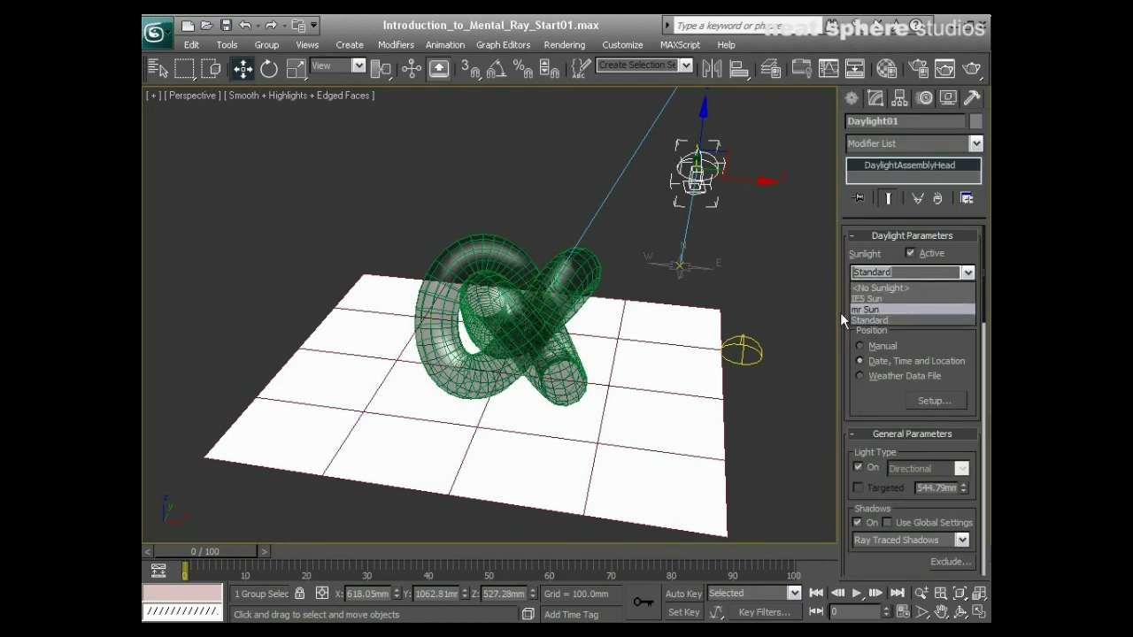
left_click(870, 320)
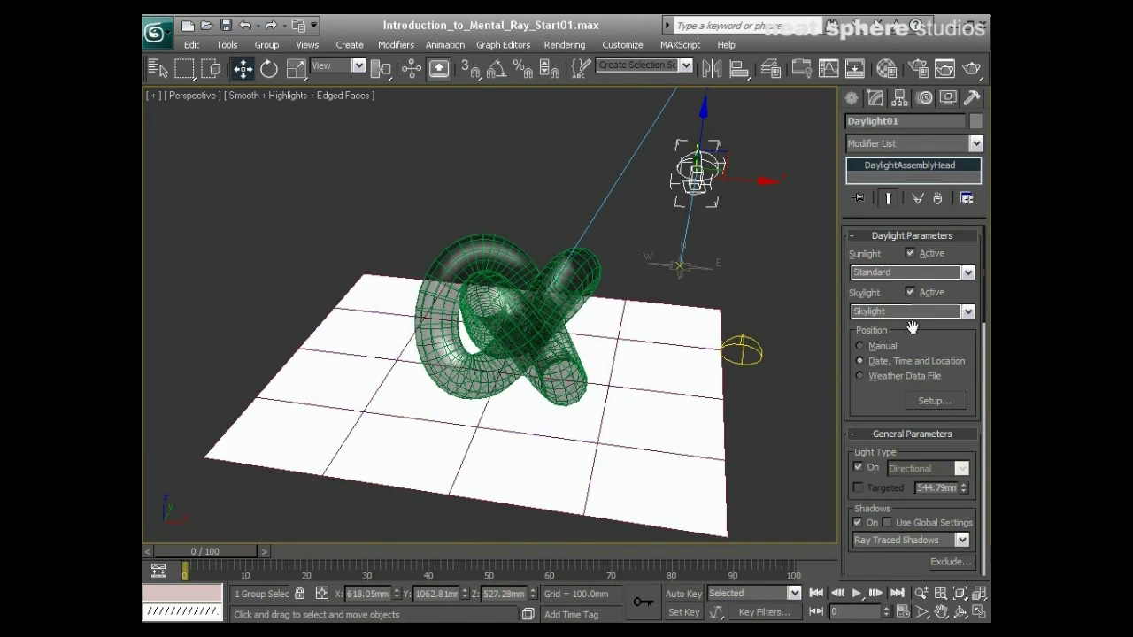
left_click(970, 312)
left_click(972, 311)
left_click_drag(745, 246, 657, 270)
key("Delete")
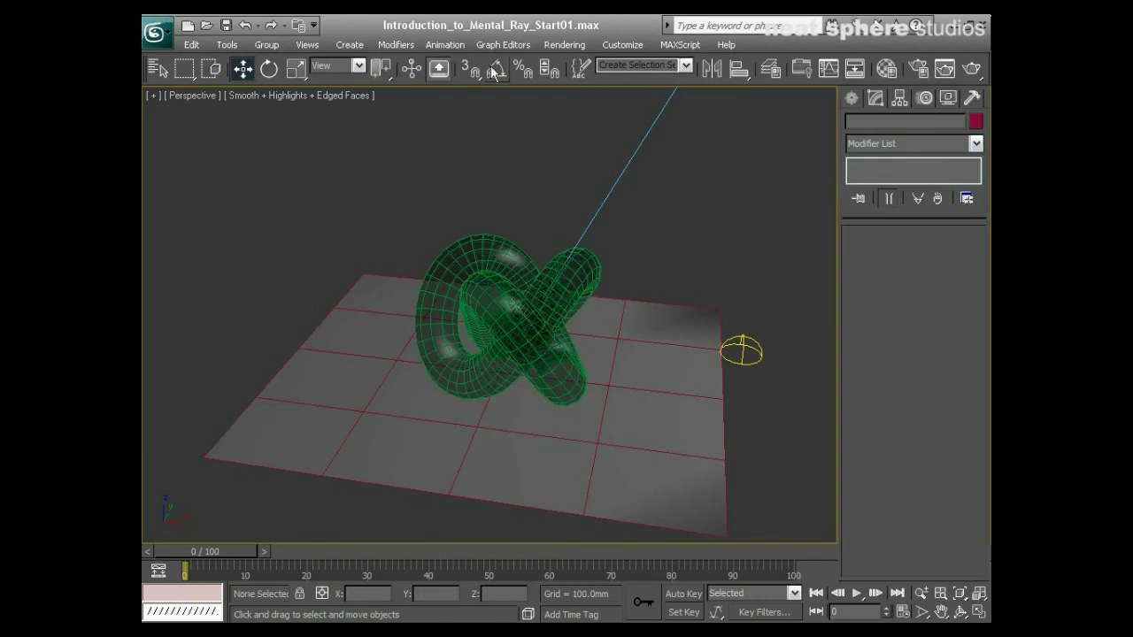
- Choose mr Photographic Exposure Control in Environment and Effects, then close the dialog
left_click(561, 45)
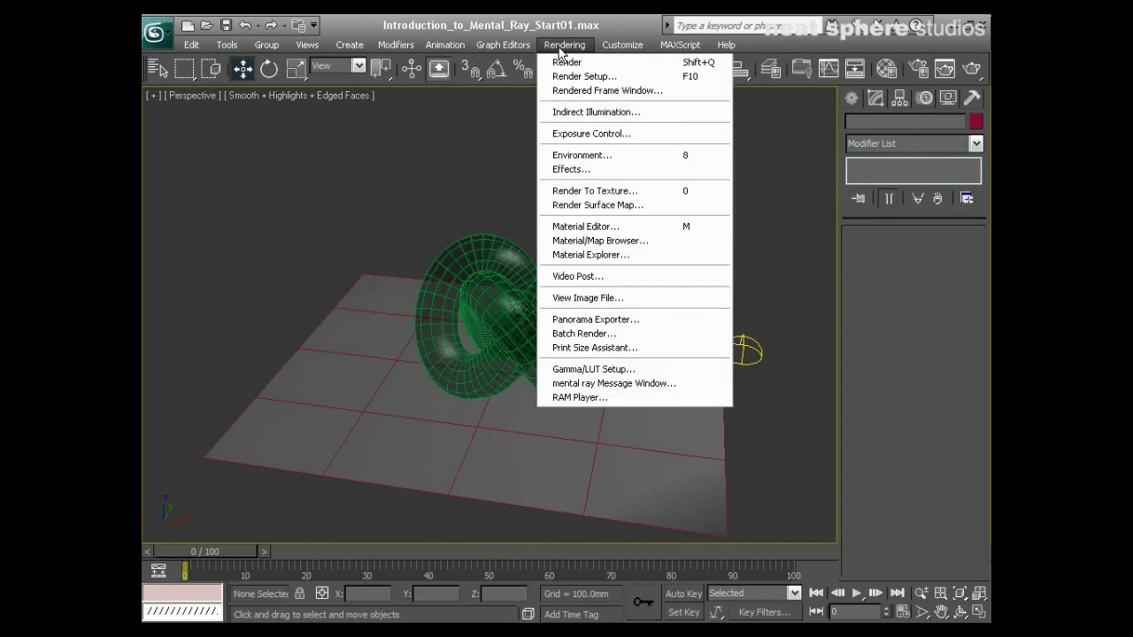
left_click(581, 156)
left_click(414, 258)
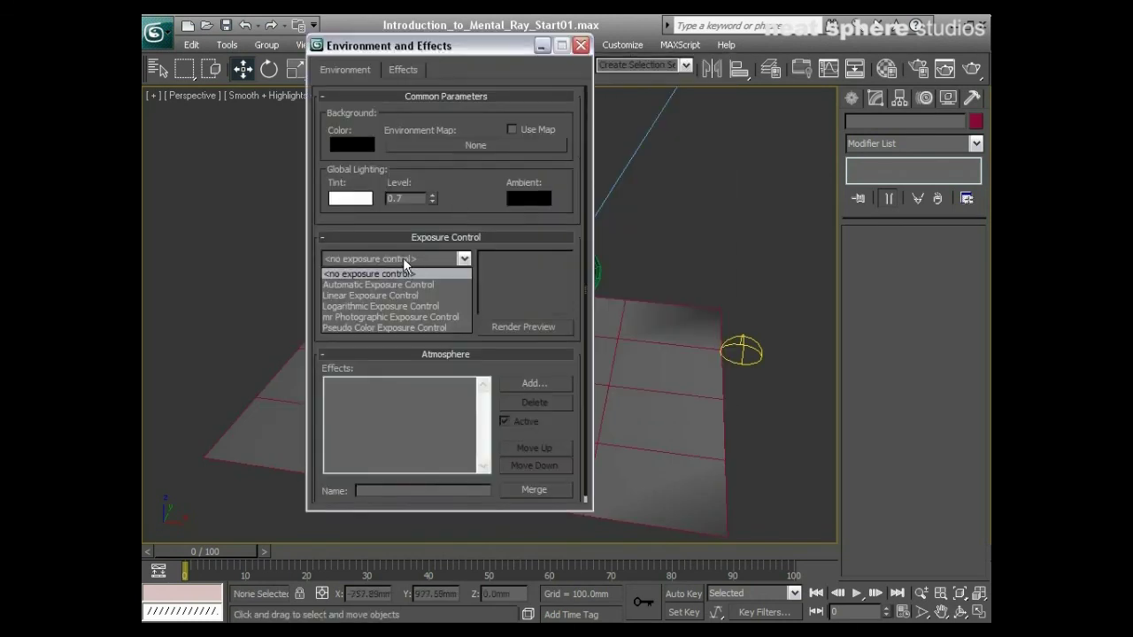
left_click(358, 318)
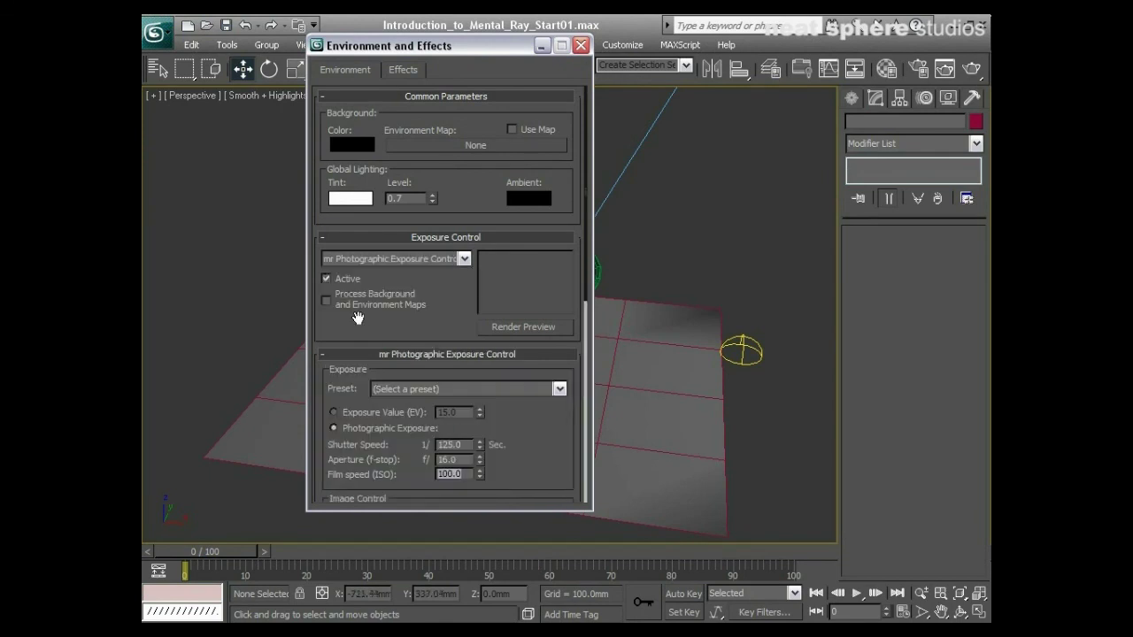
left_click(376, 261)
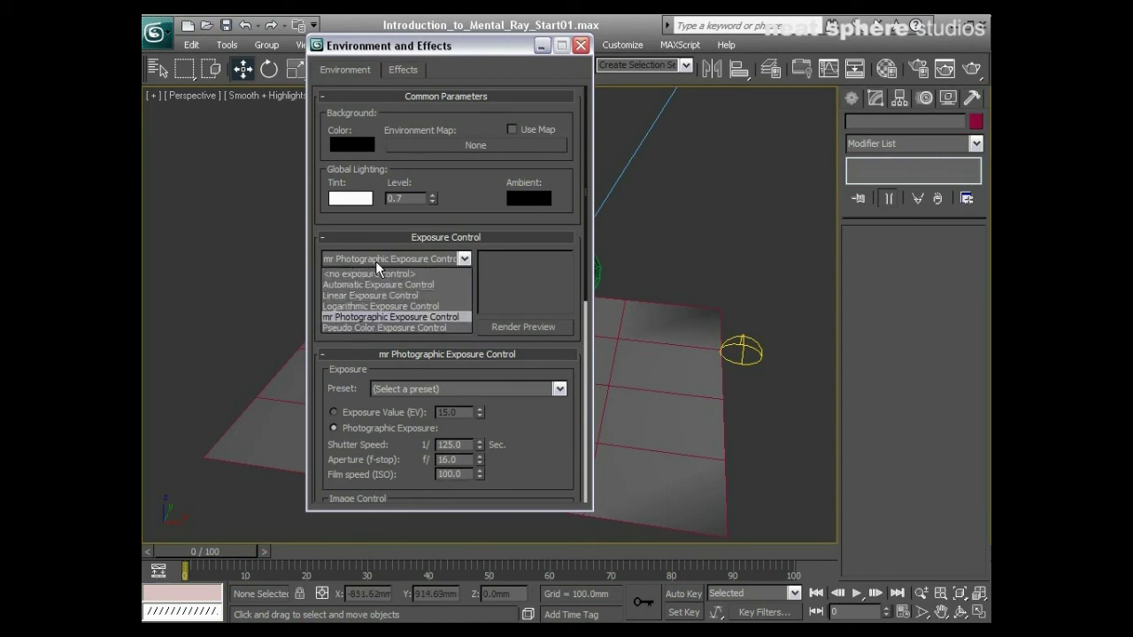
left_click(350, 316)
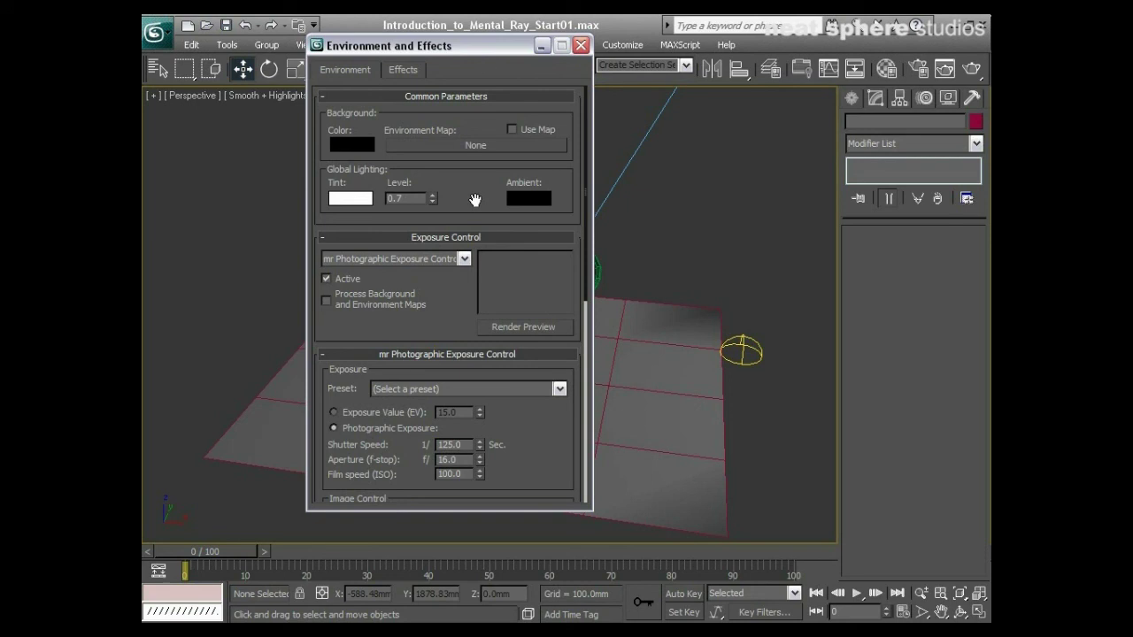
left_click(581, 45)
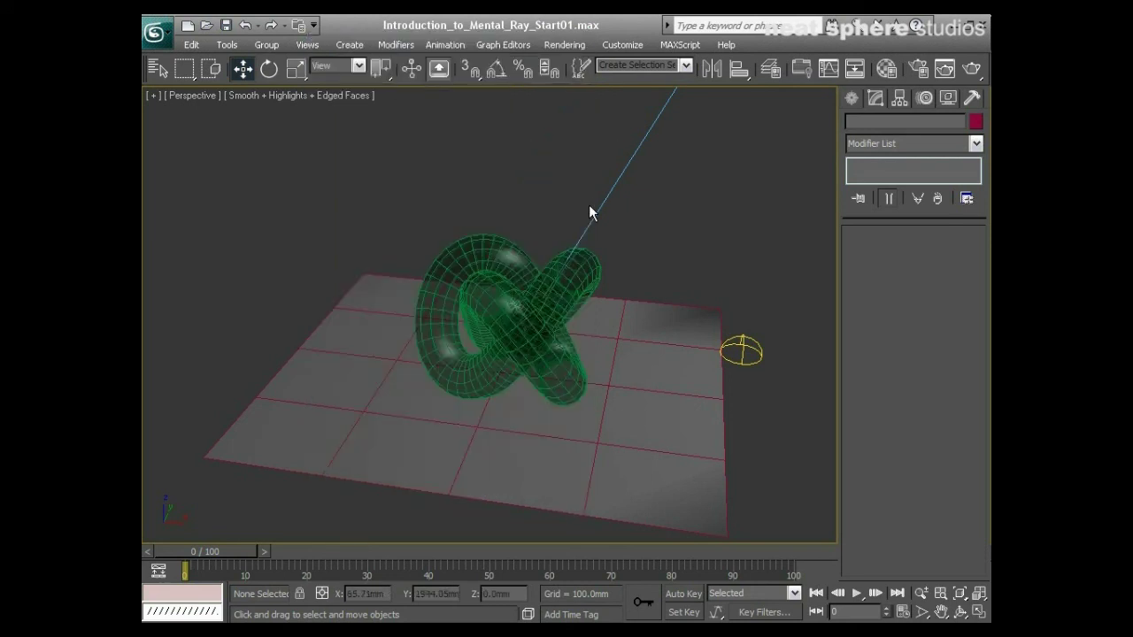